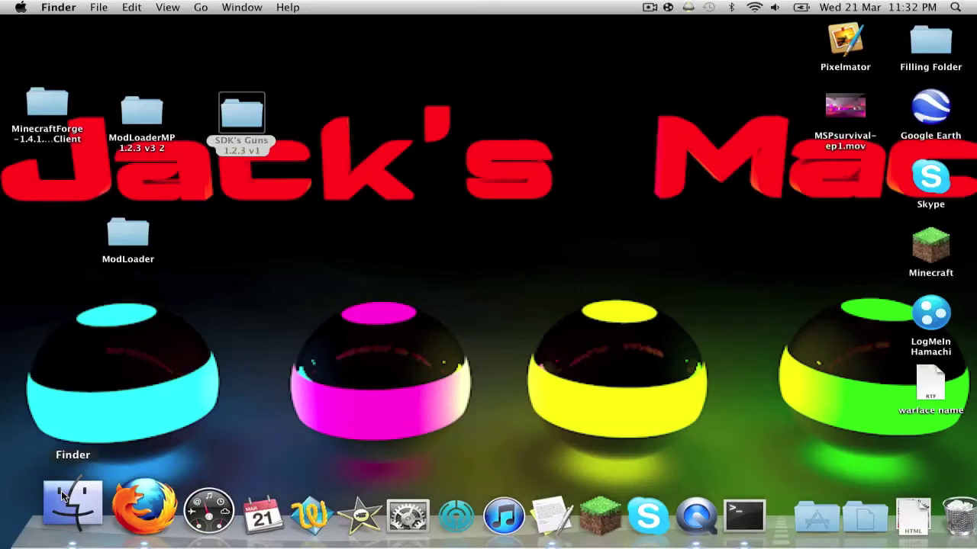
Browse the home folder's Library into Application Support.
click(248, 167)
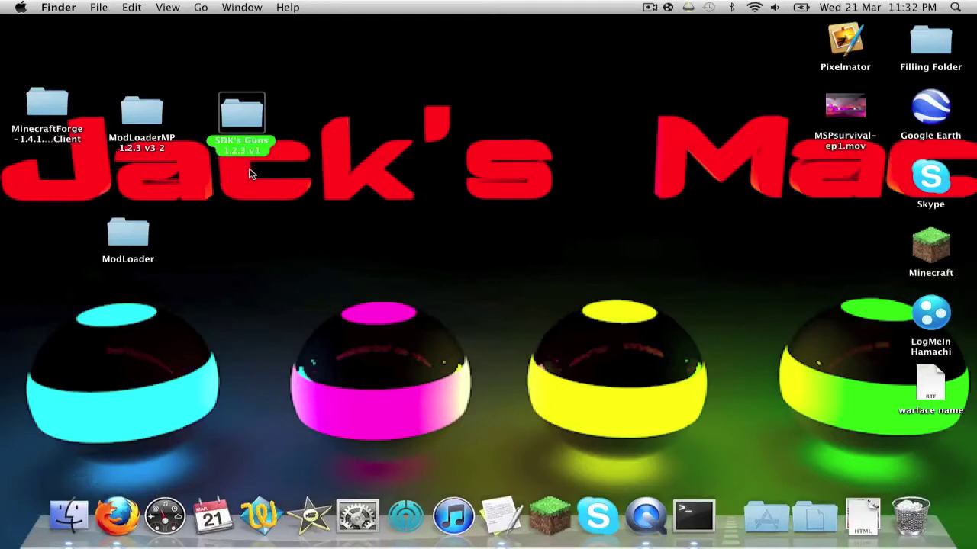
click(69, 505)
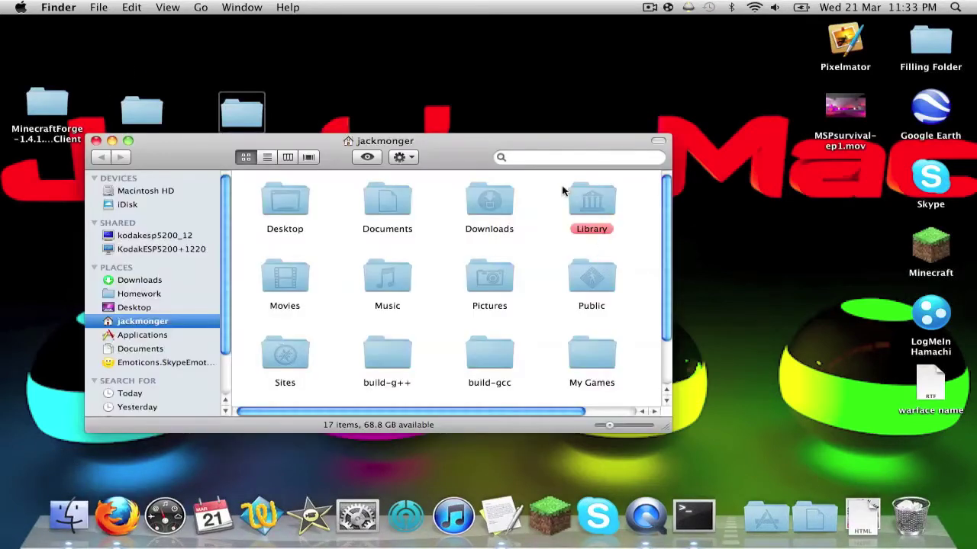
double_click(581, 197)
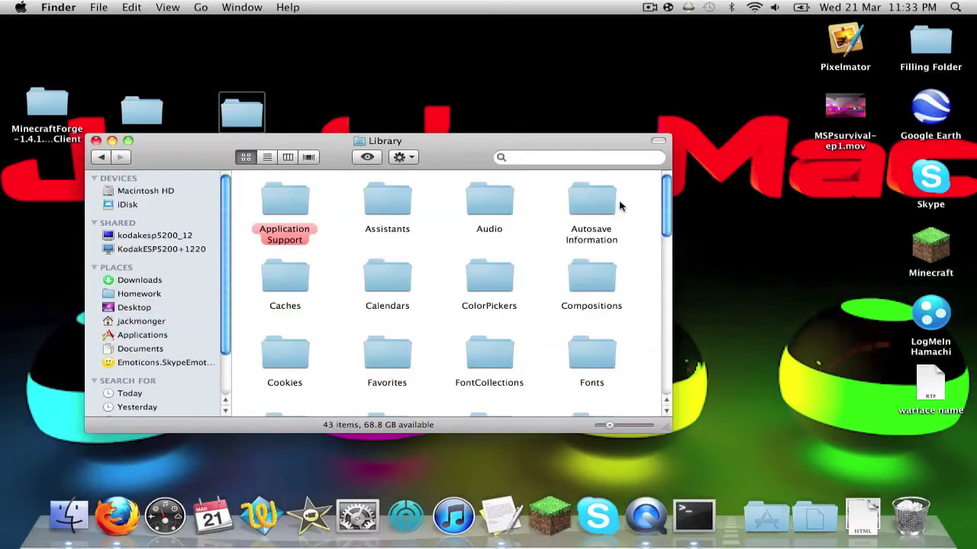
double_click(291, 203)
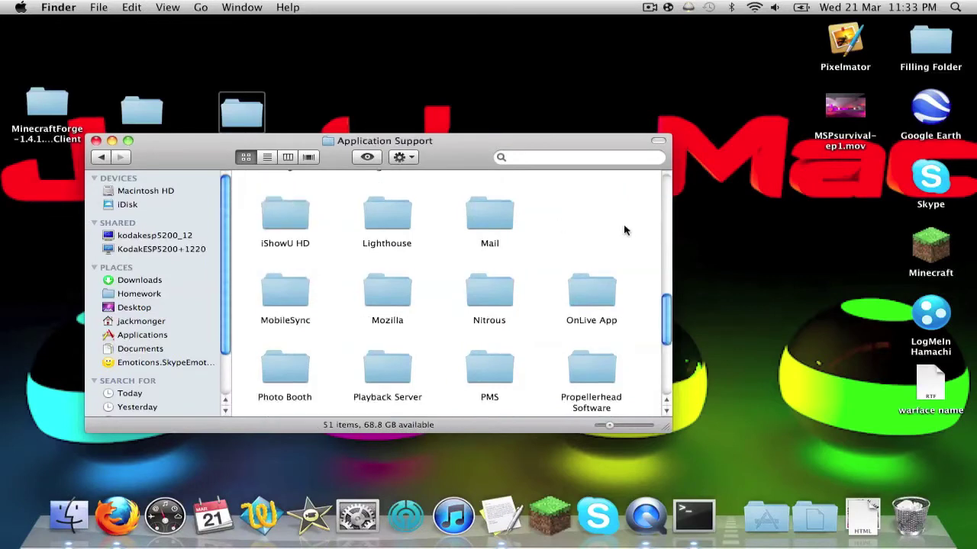
Close the Application Support window and launch Minecraft from the desktop icon.
drag(551, 195, 593, 251)
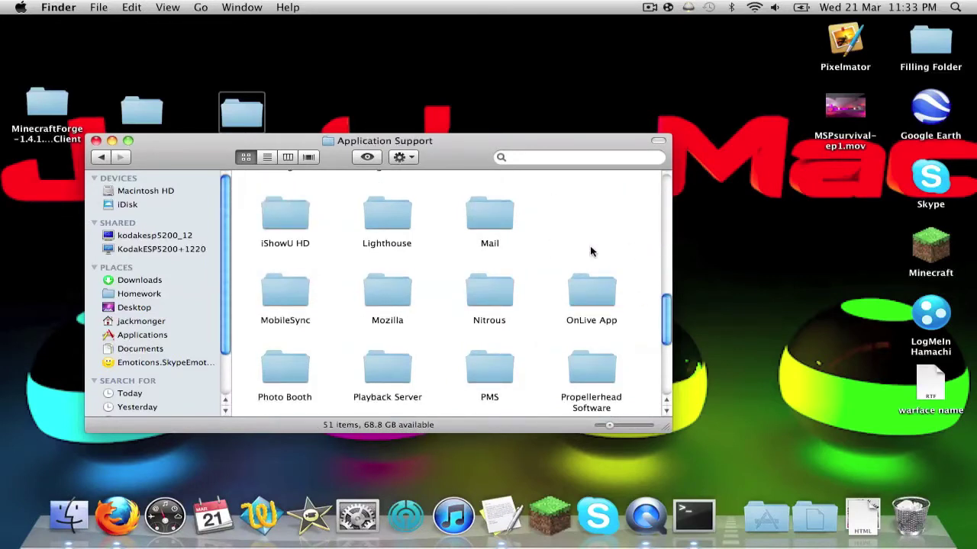
click(97, 142)
double_click(941, 253)
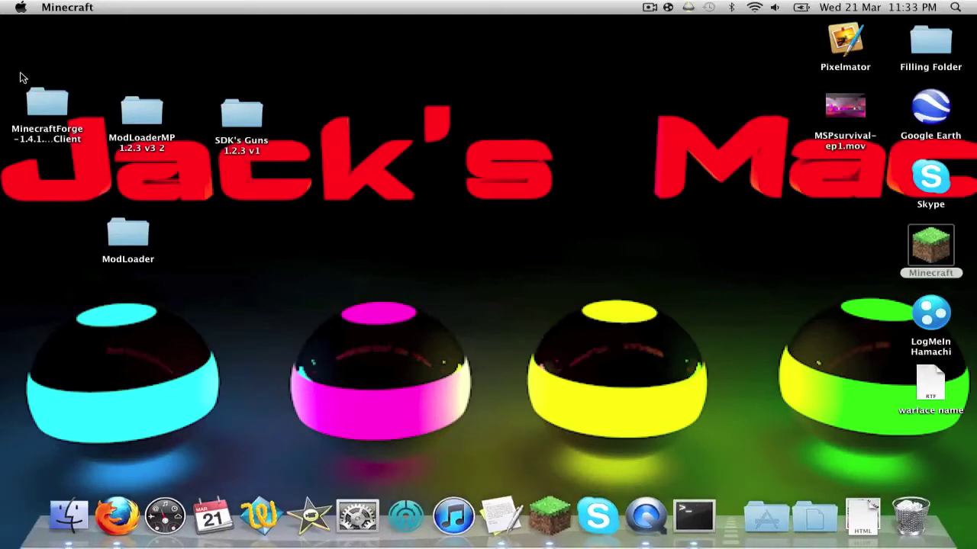
Log in to the Minecraft Launcher with the account username and password, with Remember password ticked.
drag(10, 69, 281, 265)
click(364, 220)
click(553, 543)
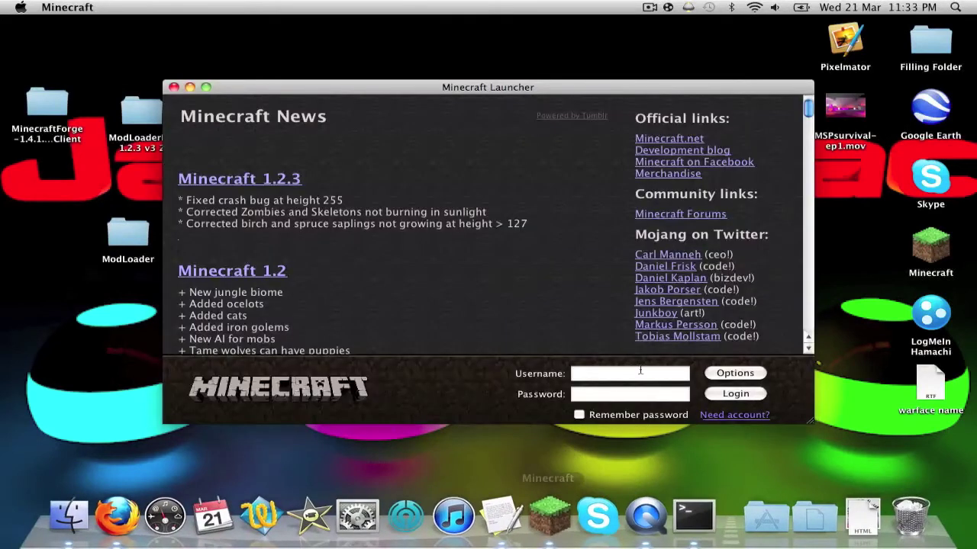
click(641, 372)
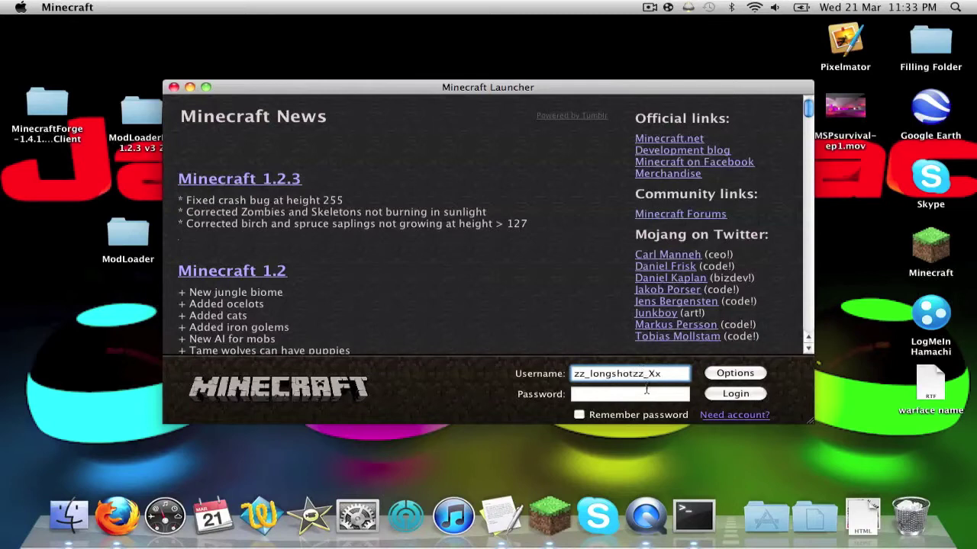
click(646, 392)
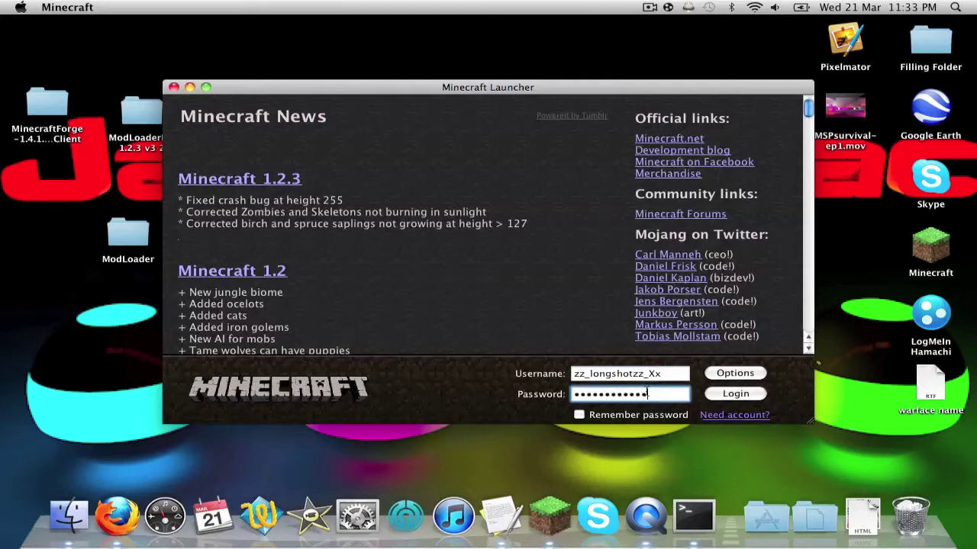
click(580, 414)
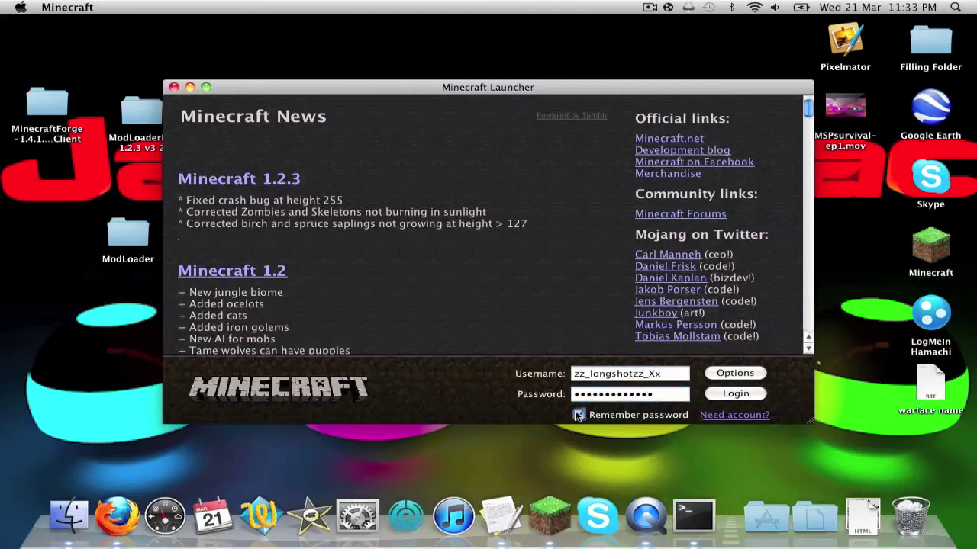
click(741, 395)
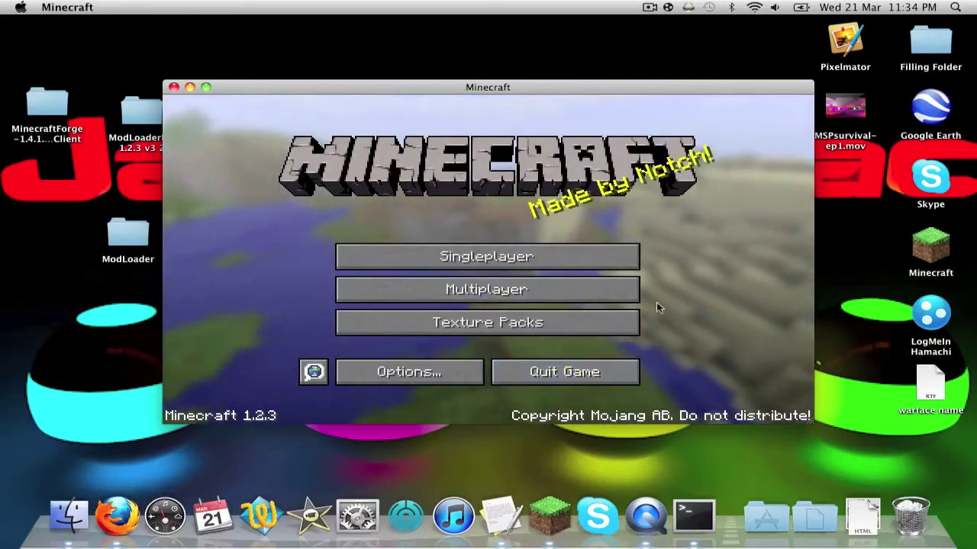
Quit Minecraft and go to Library > Application Support > minecraft > bin.
click(580, 374)
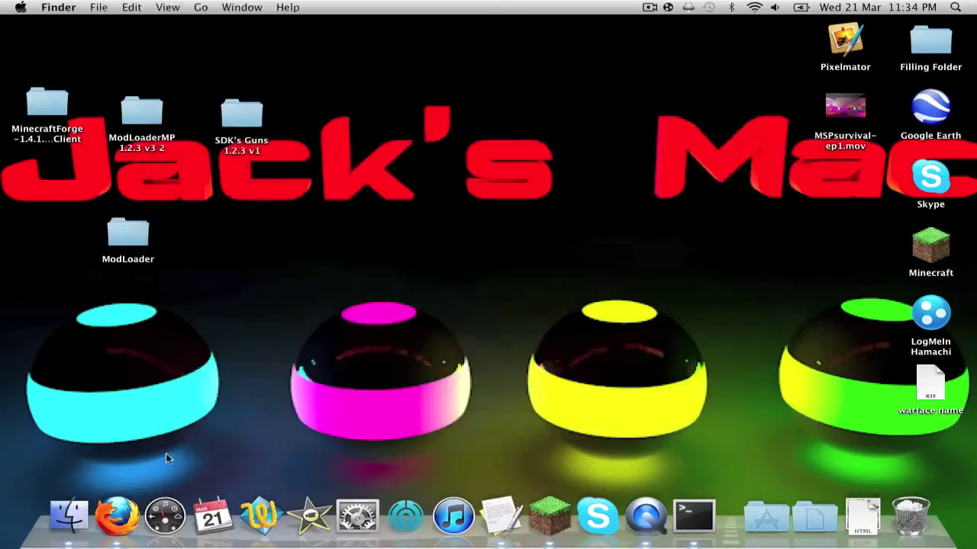
click(55, 504)
double_click(603, 208)
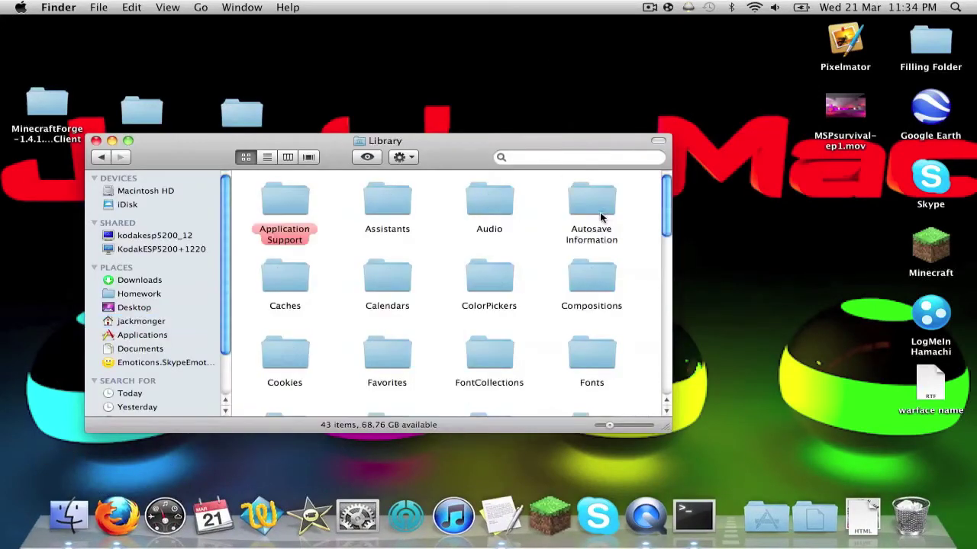
double_click(286, 209)
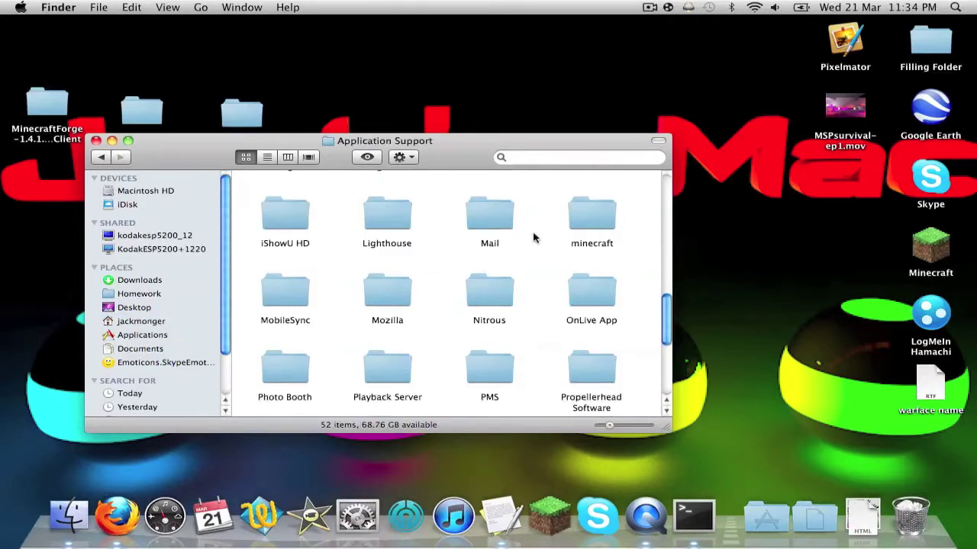
click(593, 213)
double_click(592, 214)
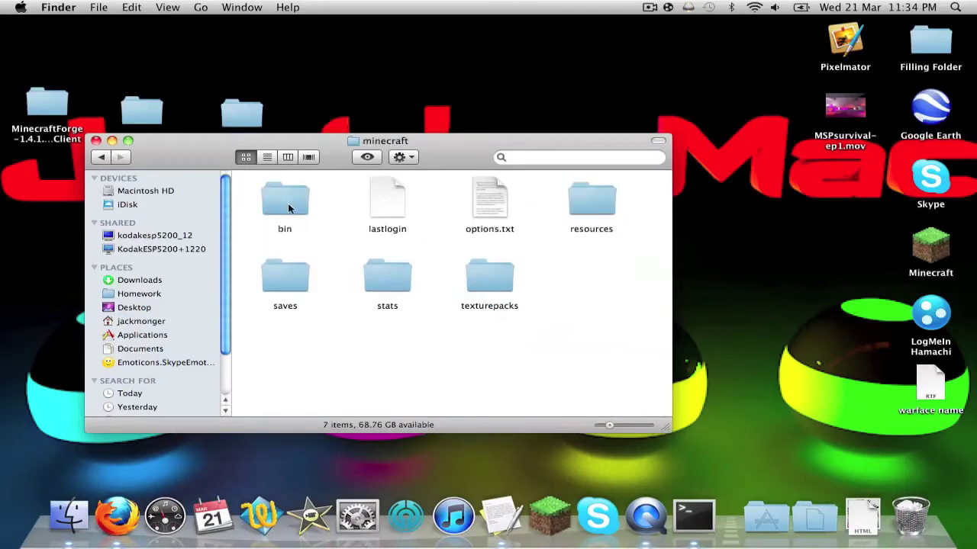
double_click(286, 204)
Extract minecraft.jar with The Unarchiver from the Open With menu.
click(284, 282)
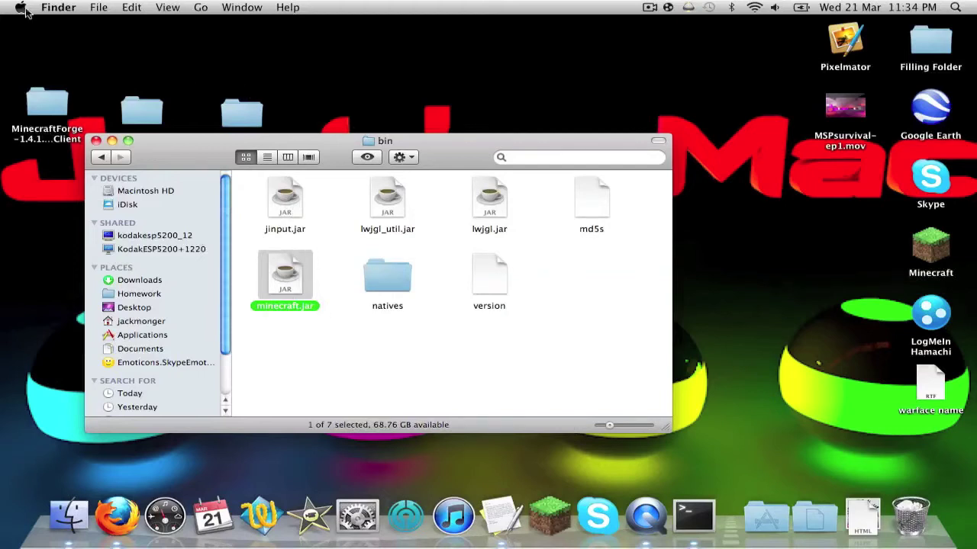
right_click(289, 268)
mouse_move(350, 245)
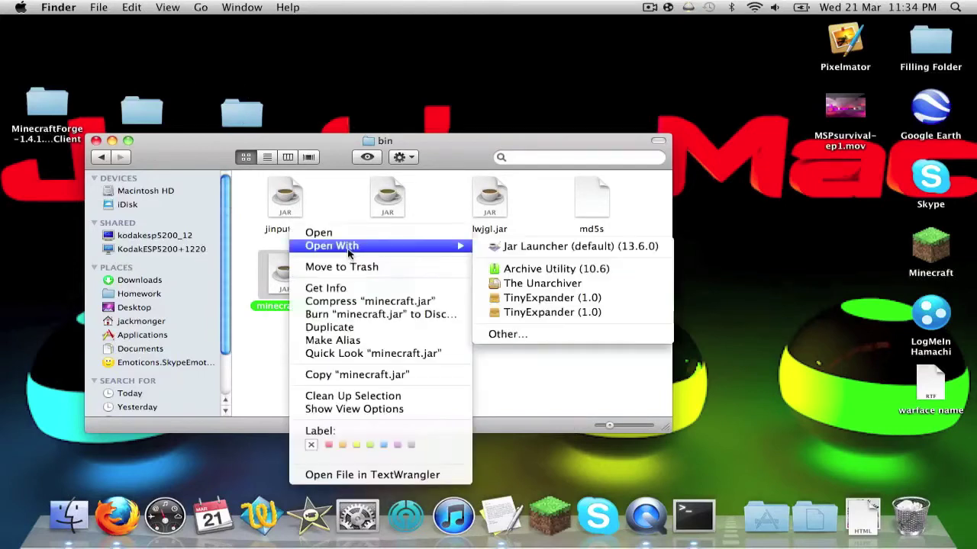
click(539, 285)
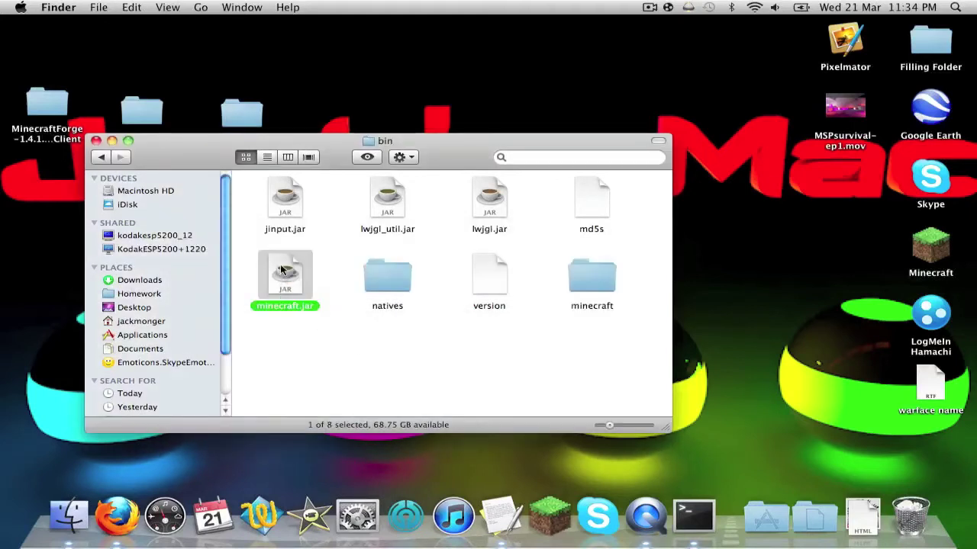
Trash the original minecraft.jar and rename the extracted minecraft folder to minecraft.jar.
drag(281, 278, 934, 525)
drag(575, 270, 279, 271)
key(Return)
key(Right)
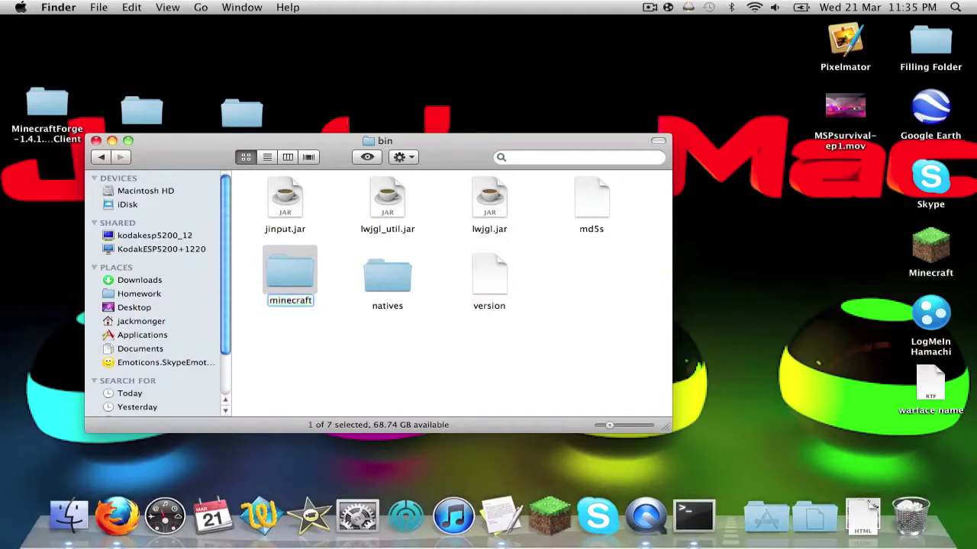
text(.jar)
key(Return)
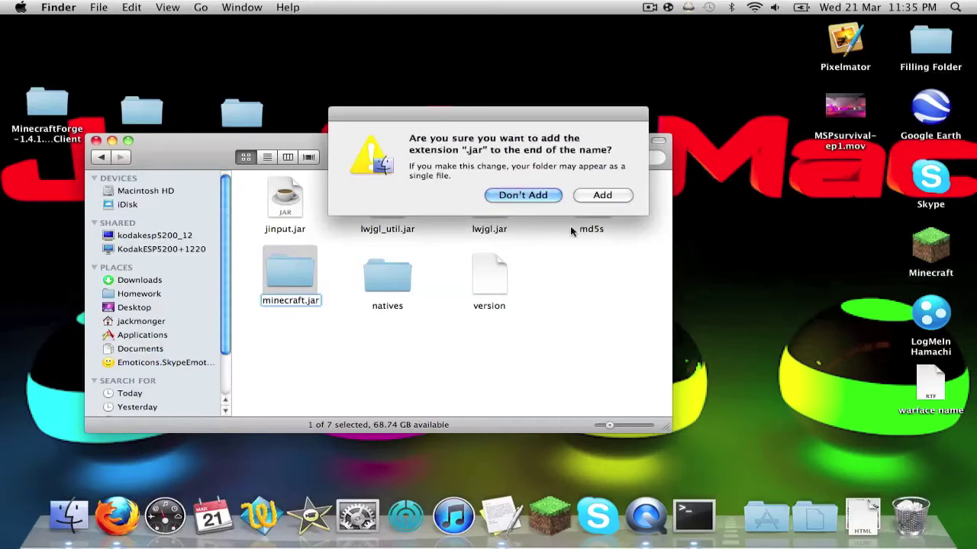
click(602, 195)
Move the META-INF folder inside the new minecraft.jar folder to the Trash.
double_click(293, 264)
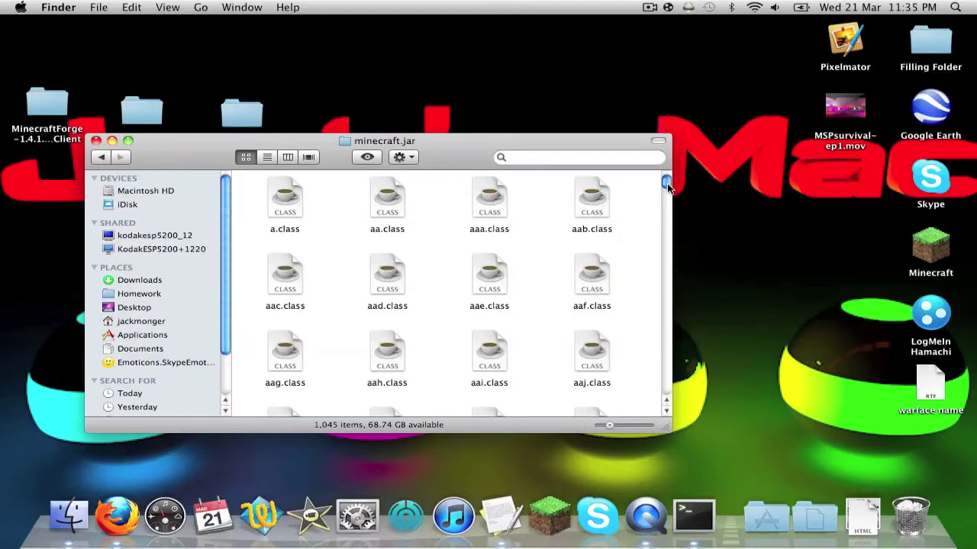
drag(666, 184, 668, 189)
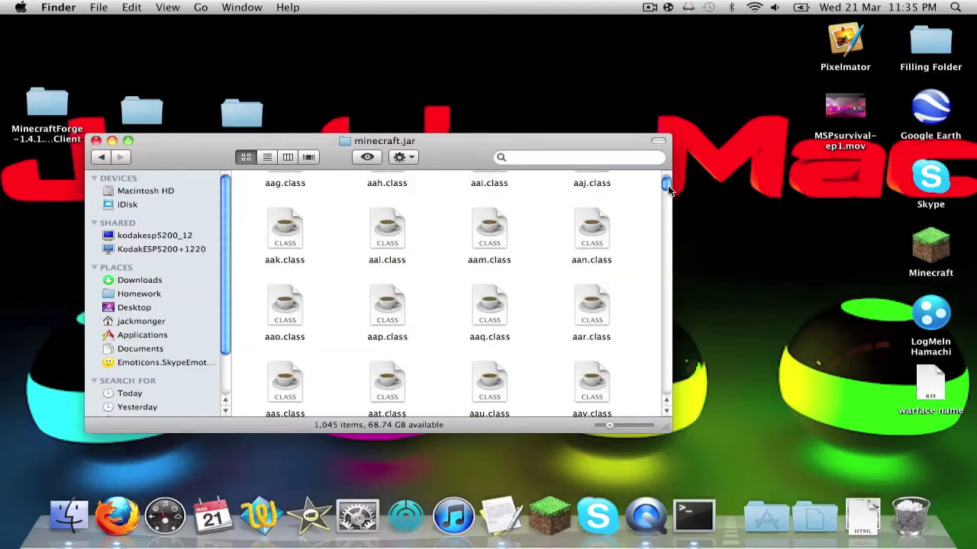
text(me)
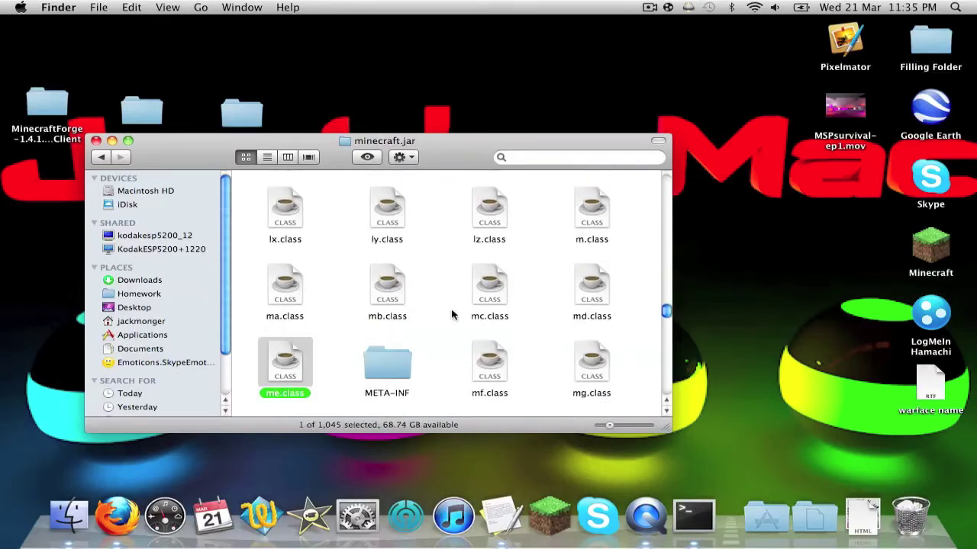
click(395, 366)
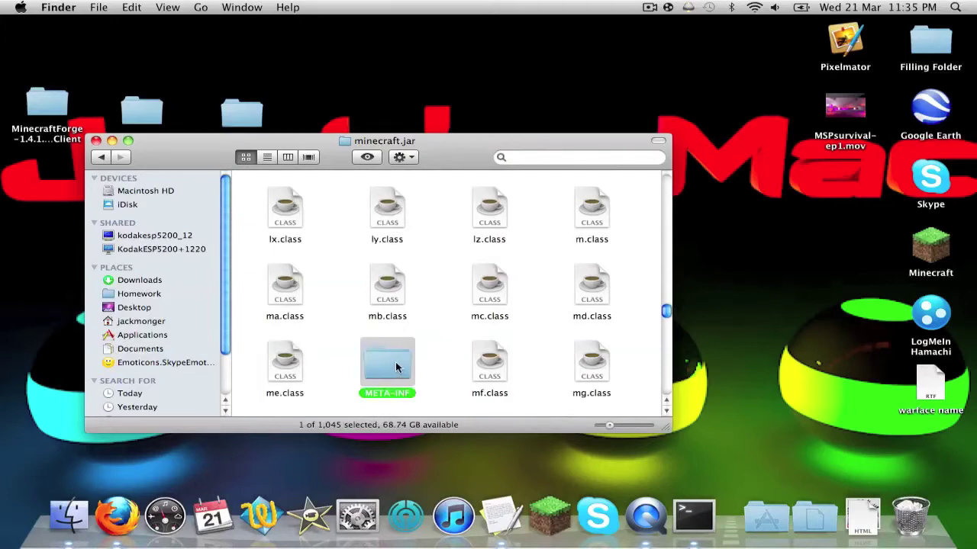
drag(375, 352, 906, 499)
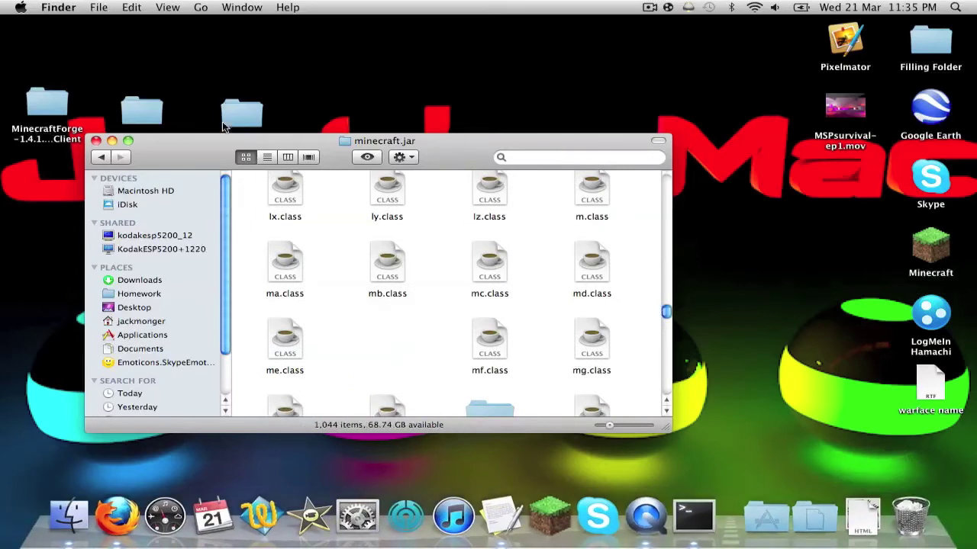
Copy the 16 ModLoader class files into the minecraft.jar folder, replacing the duplicates.
drag(207, 143, 439, 66)
double_click(128, 229)
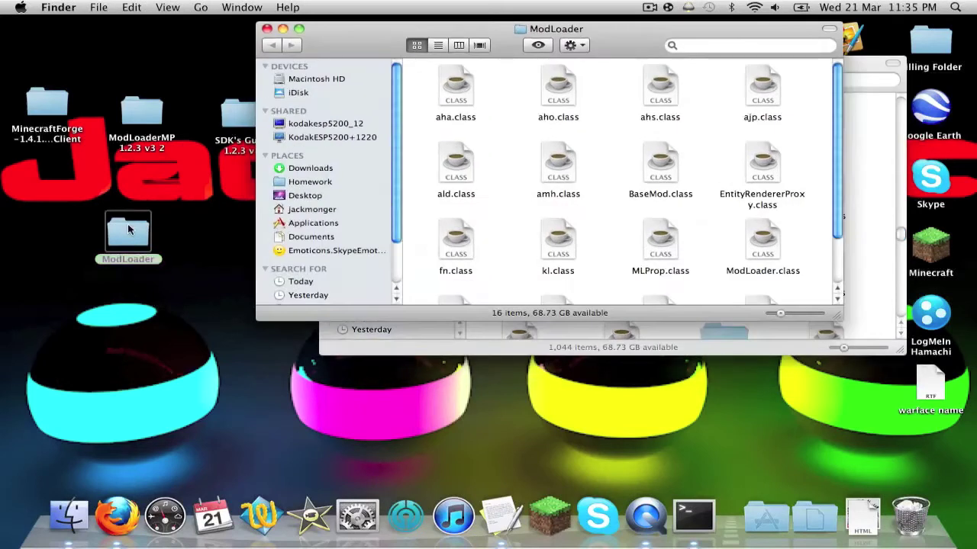
drag(642, 33, 571, 69)
key(super+a)
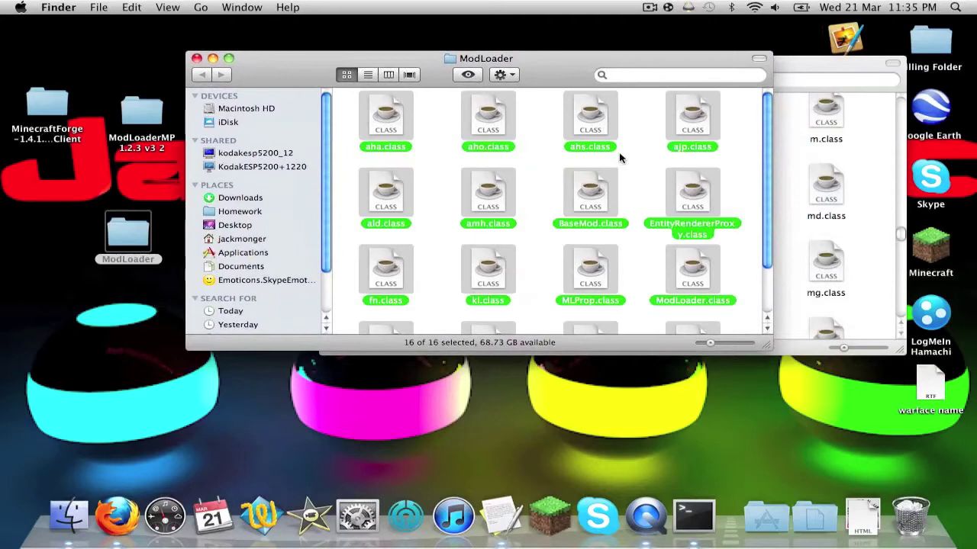
drag(803, 196, 785, 192)
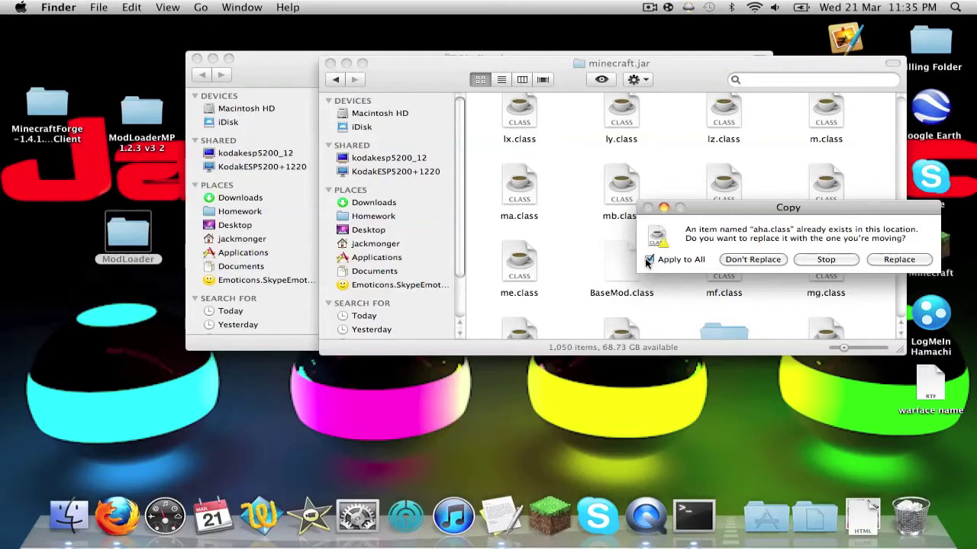
click(897, 261)
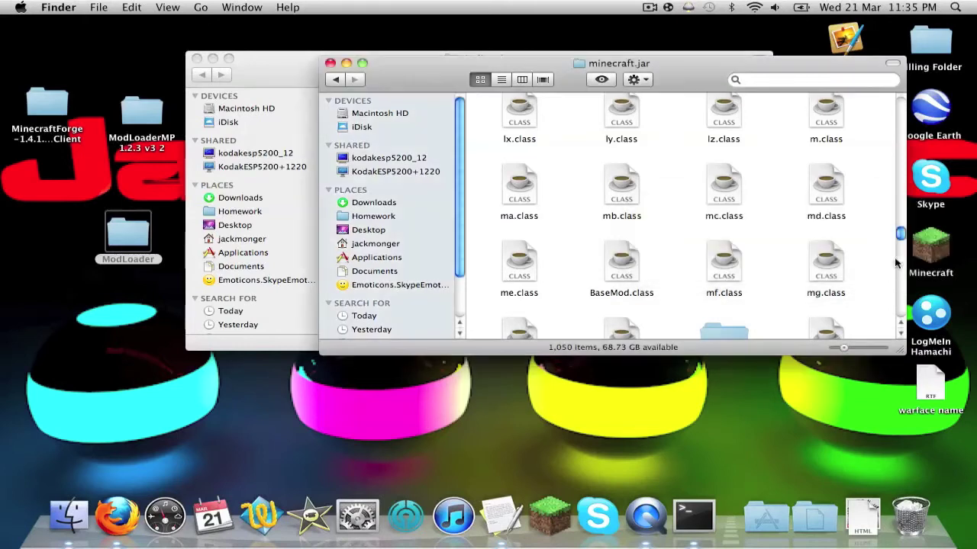
click(554, 503)
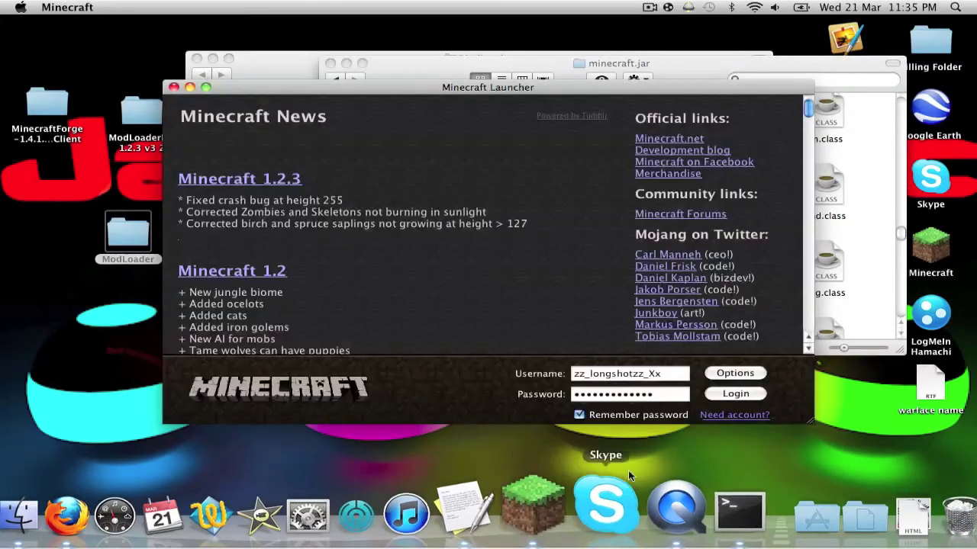
click(735, 394)
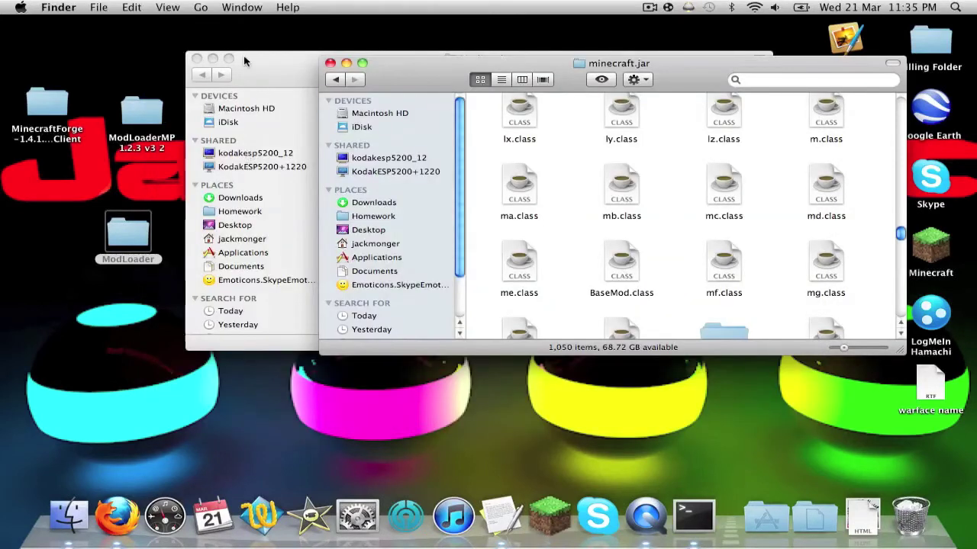
Copy all nine ModLoaderMP 1.2.3 v3 2 class files into minecraft.jar, replacing duplicates with Apply to All.
click(245, 58)
click(196, 58)
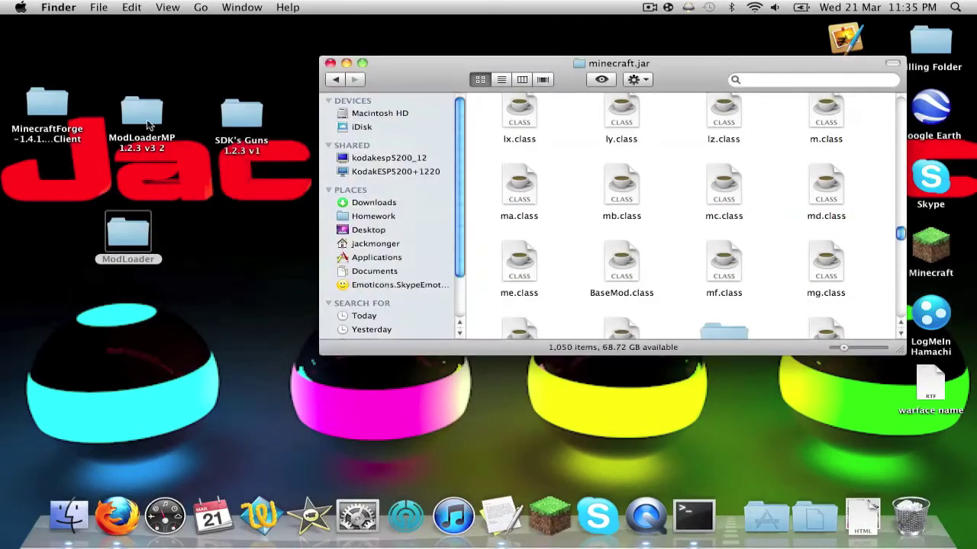
double_click(149, 122)
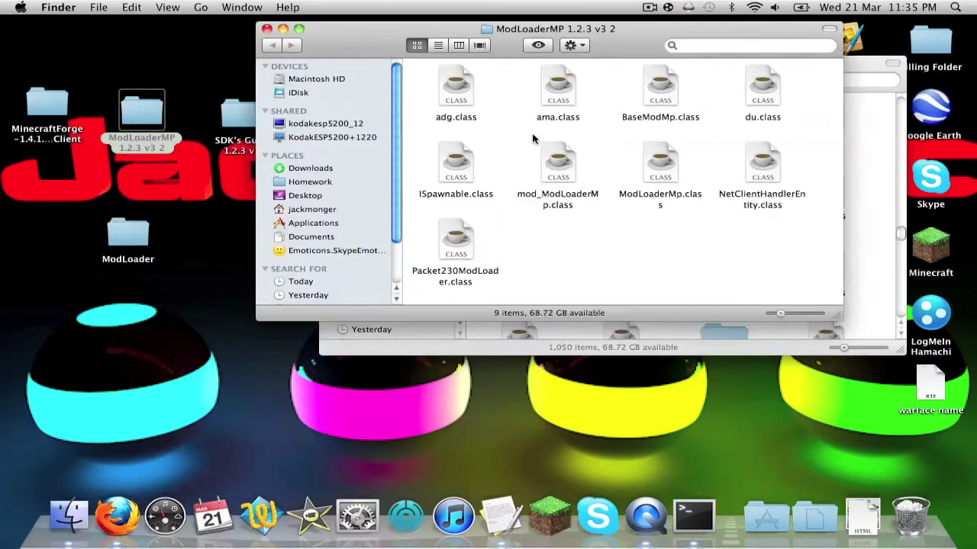
key(super+a)
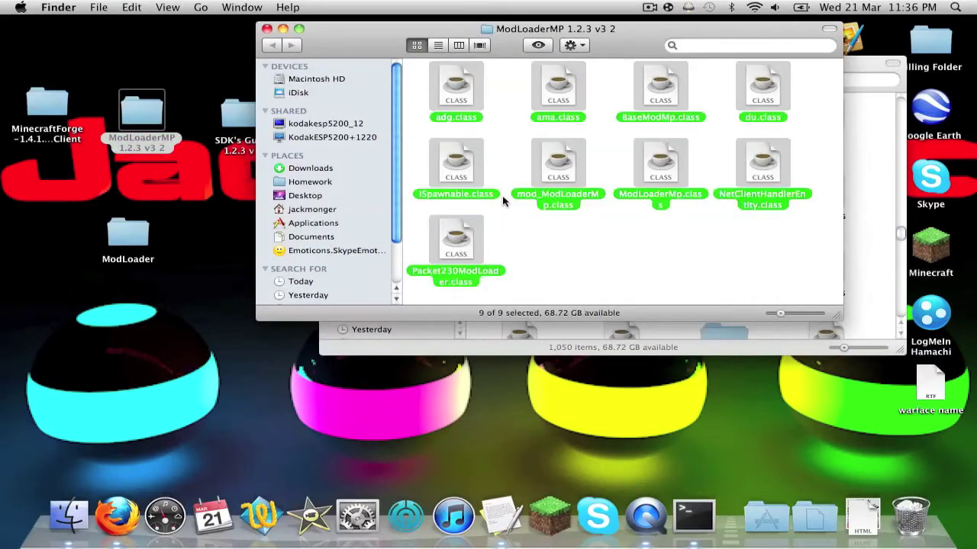
drag(502, 201, 719, 345)
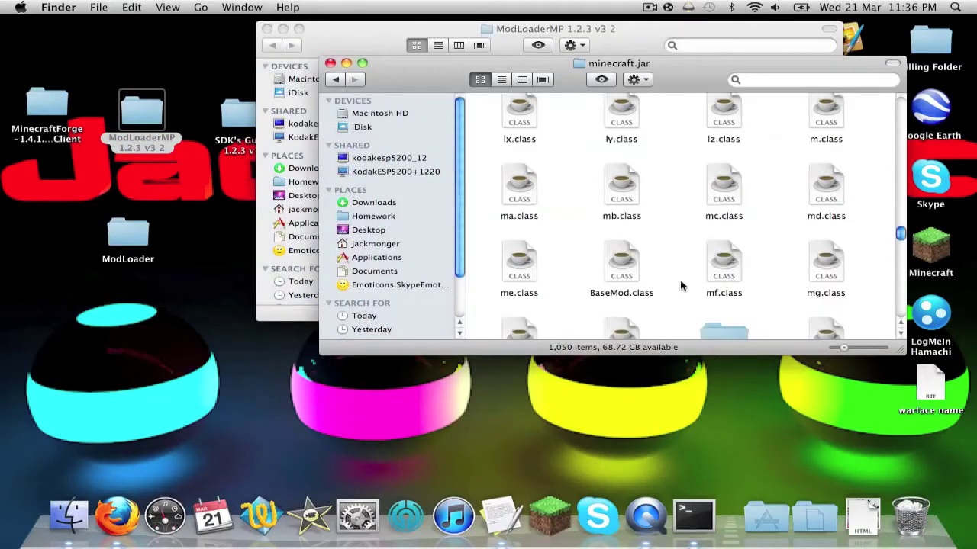
click(653, 262)
click(900, 263)
click(267, 29)
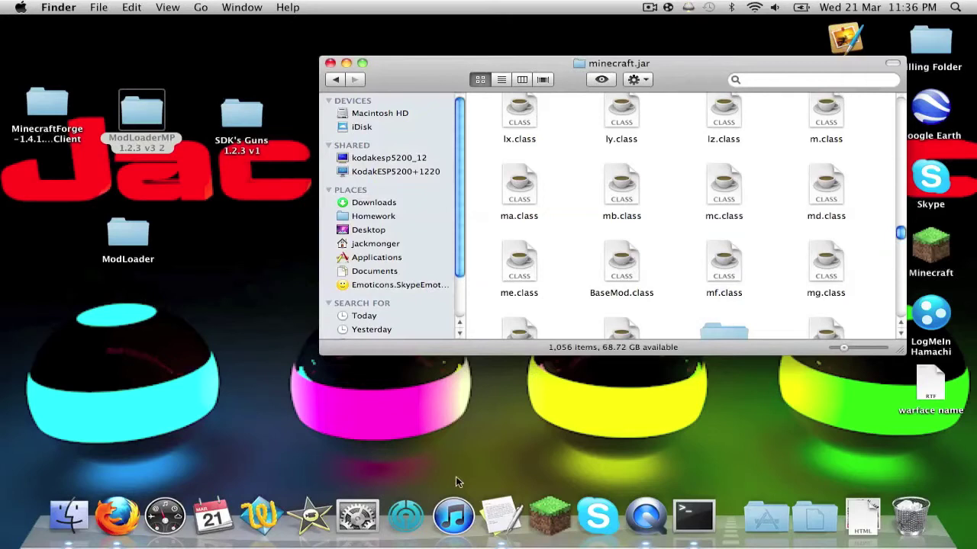
click(561, 499)
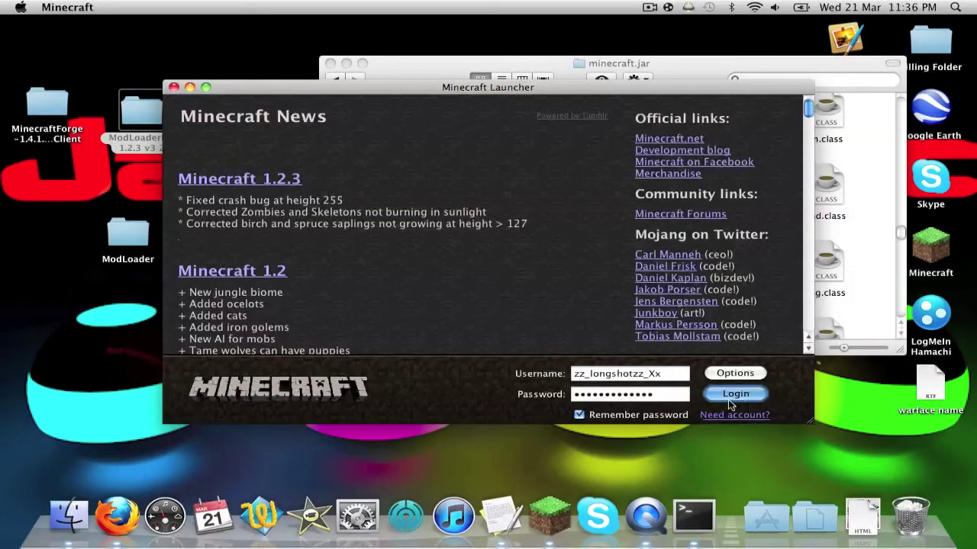
click(730, 396)
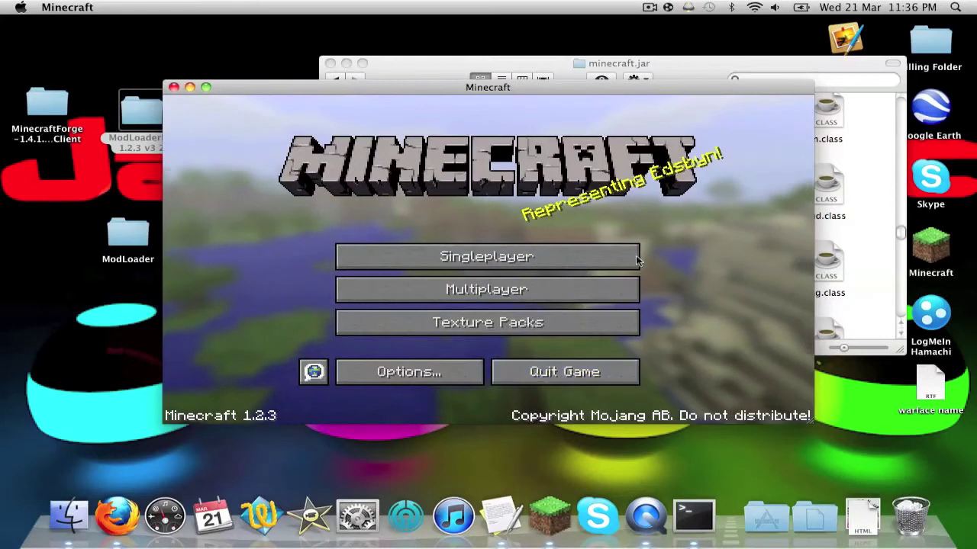
click(537, 375)
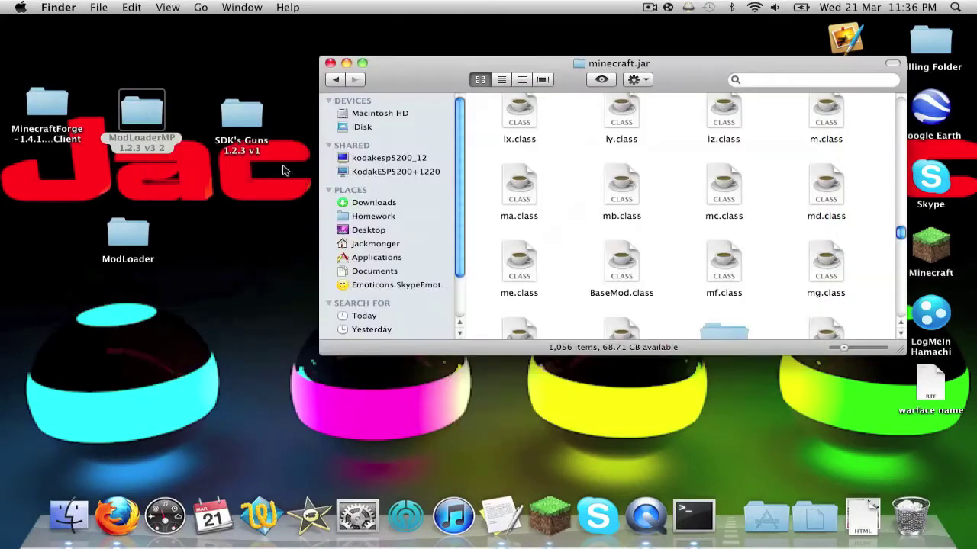
Copy every MinecraftForge-1.4.1.59-Client item except minecraftforge_credits.txt and the net folder.
double_click(39, 108)
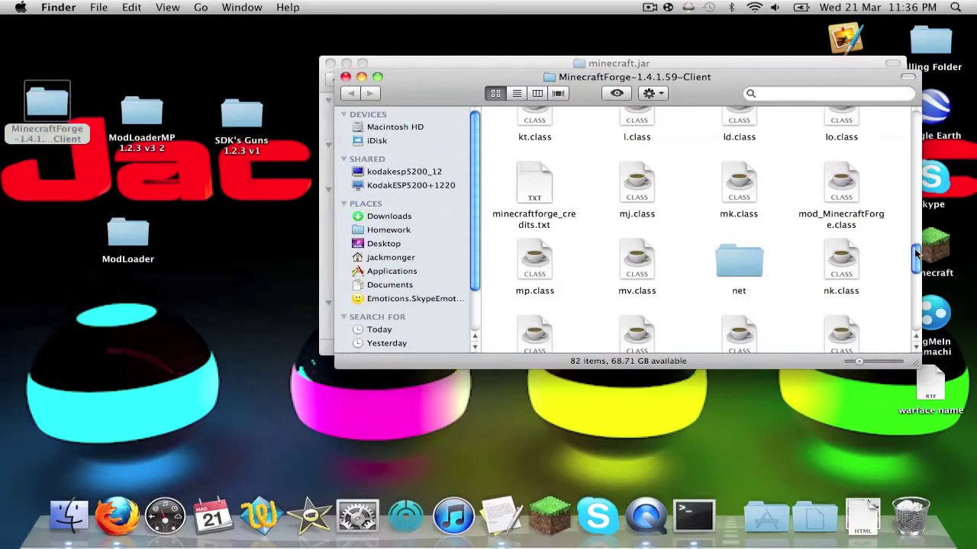
mouse_move(915, 254)
mouse_down()
mouse_move(909, 148)
mouse_move(916, 254)
mouse_up()
key(super+a)
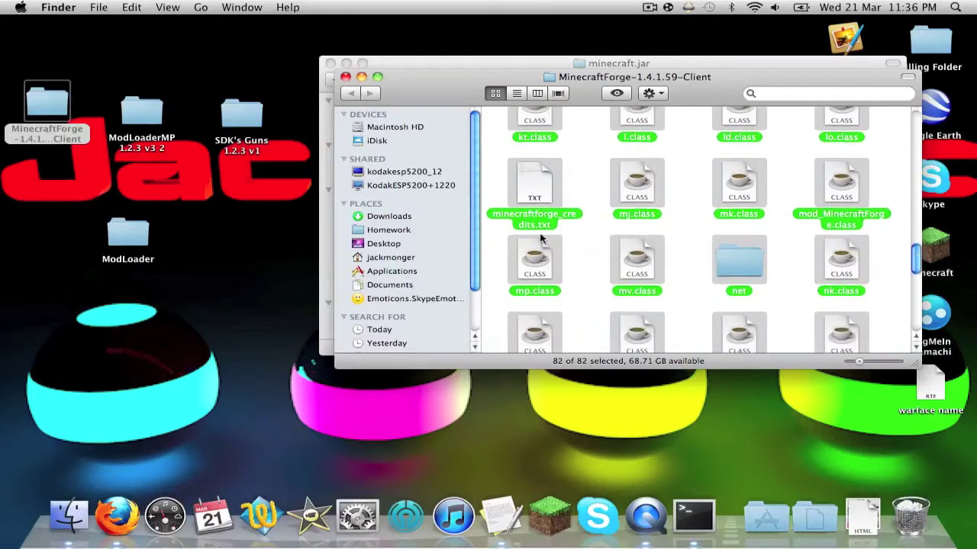
super+click(533, 185)
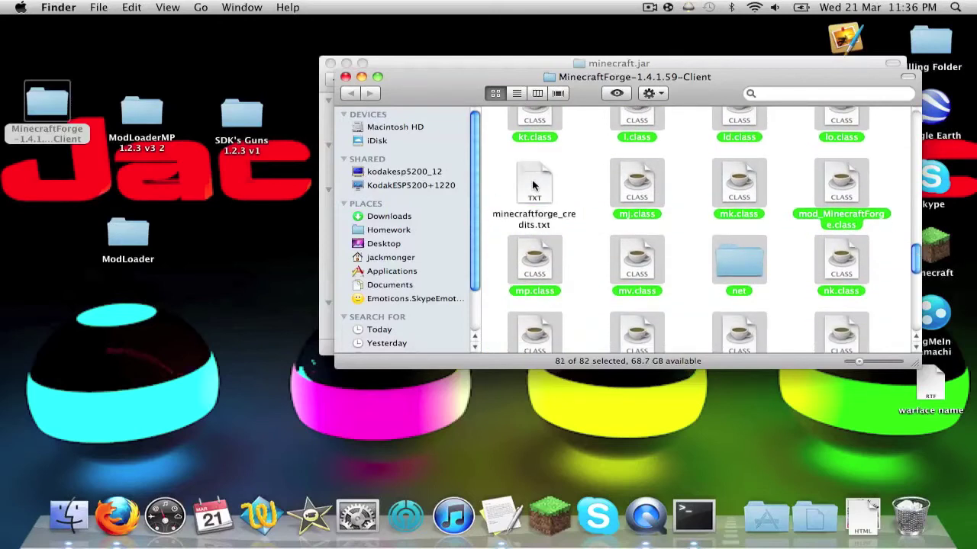
super+click(738, 260)
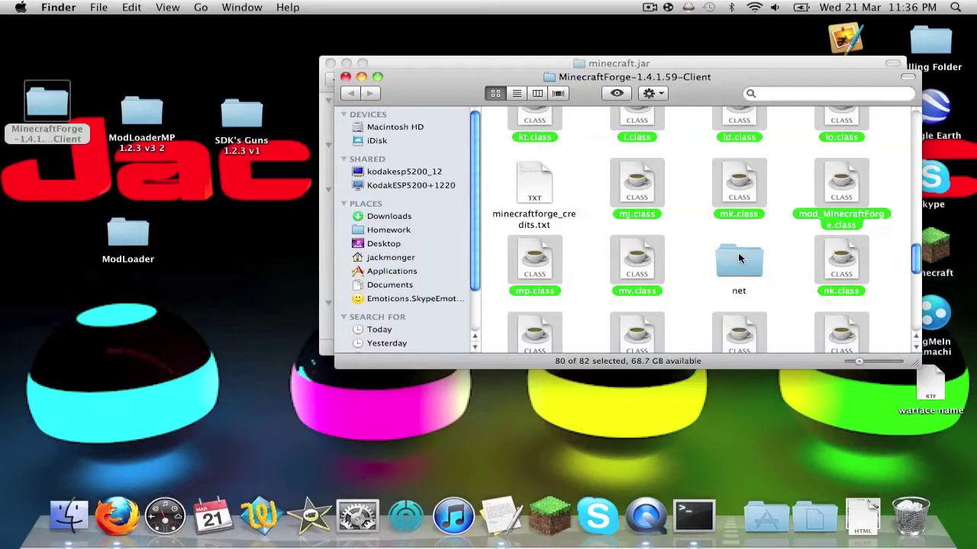
key(super+c)
Paste the Forge files into minecraft.jar, replacing all duplicates.
click(679, 64)
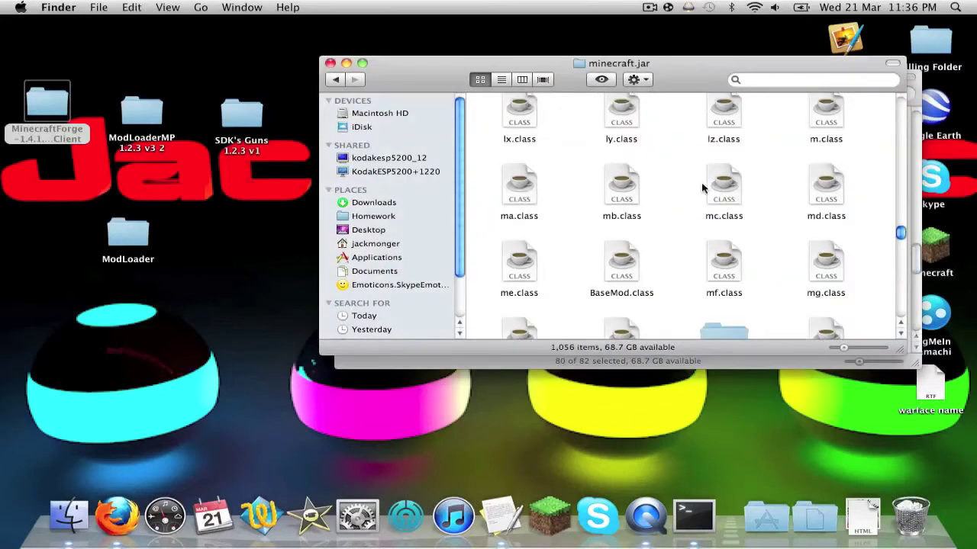
key(super+v)
click(650, 260)
click(897, 259)
drag(682, 64, 563, 61)
text(net)
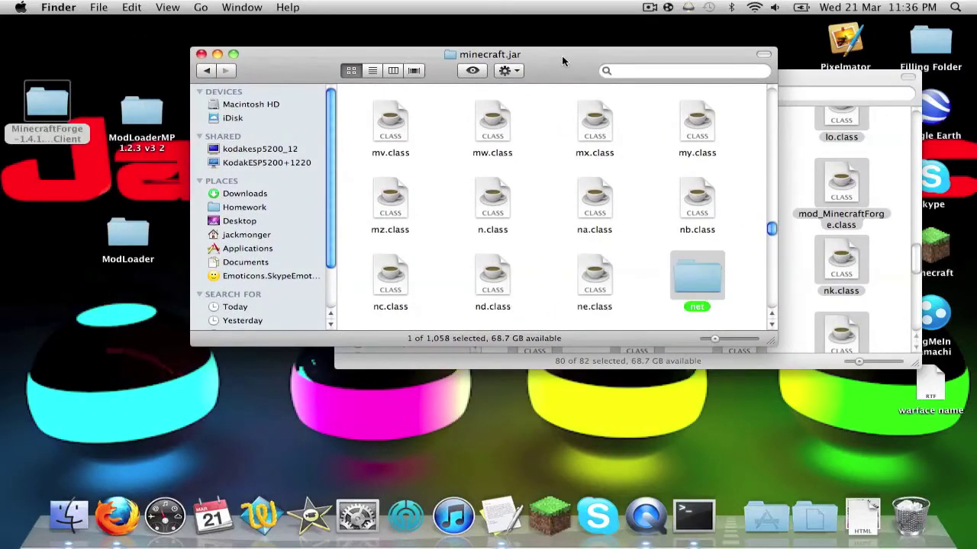
Open the net > minecraft folders in both minecraft.jar and the Forge folder.
double_click(702, 281)
click(794, 359)
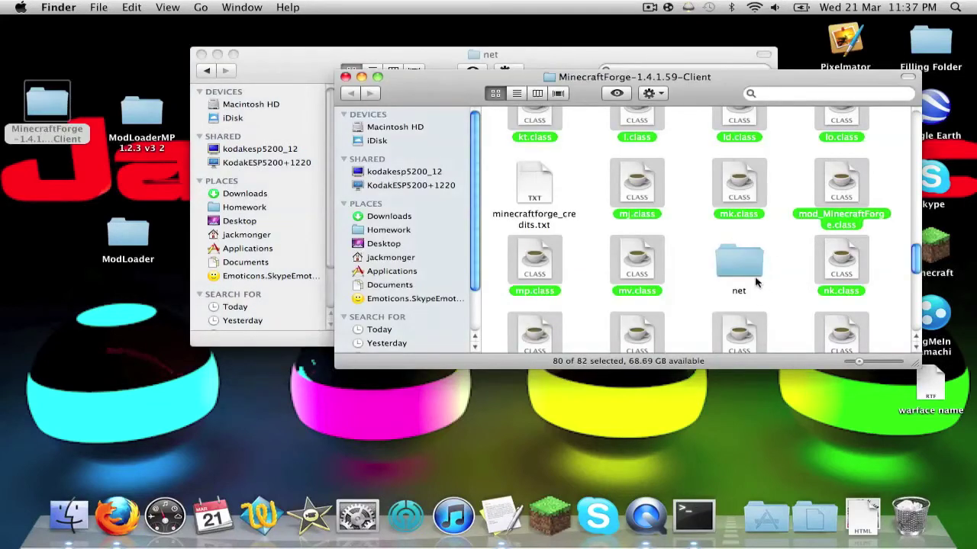
click(758, 264)
double_click(758, 264)
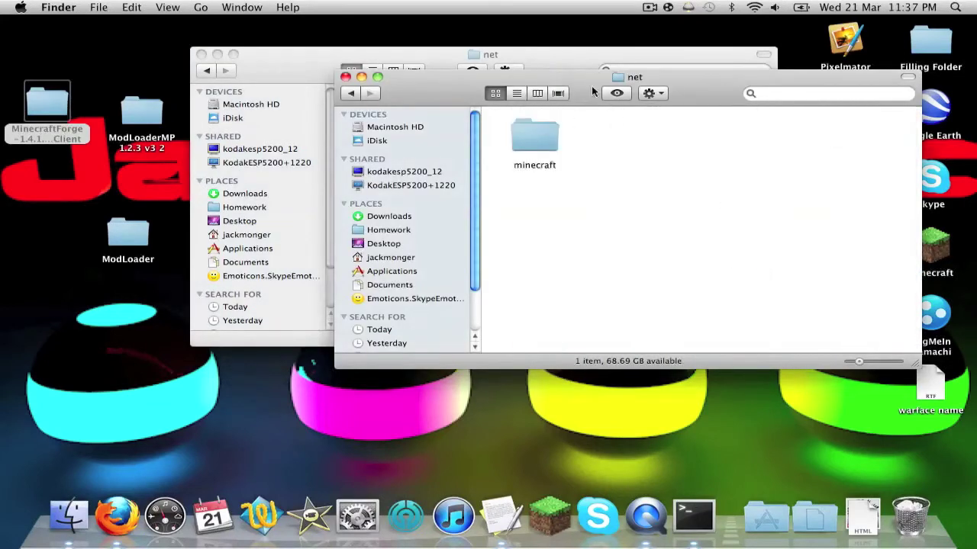
drag(591, 86, 409, 187)
click(392, 104)
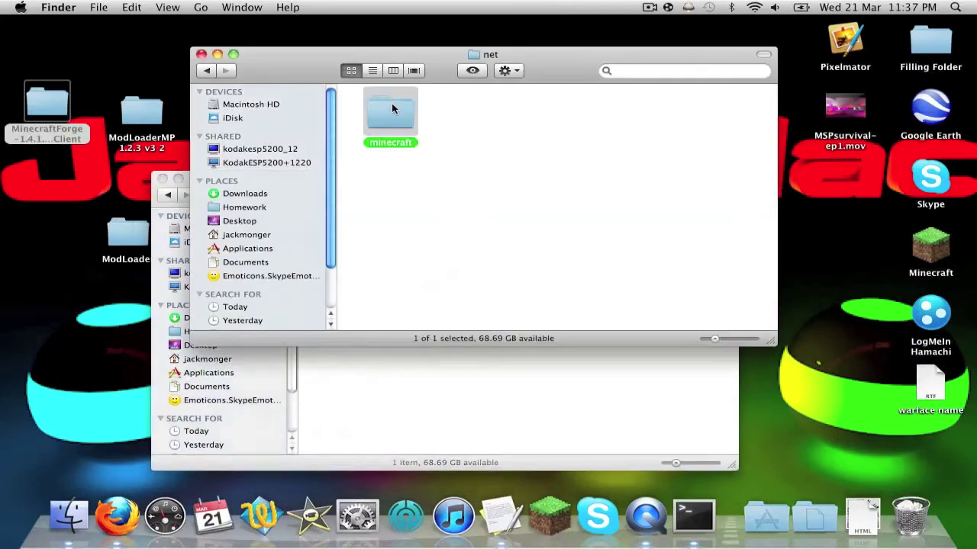
double_click(391, 105)
click(439, 383)
double_click(352, 242)
Open the client folder in both the minecraft.jar and Forge windows.
drag(540, 54, 550, 20)
click(467, 372)
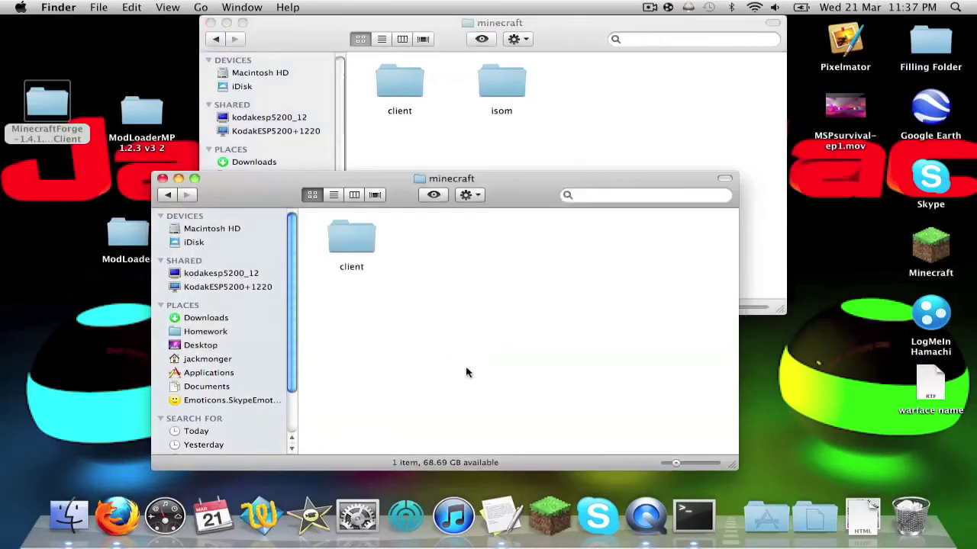
double_click(361, 243)
click(402, 83)
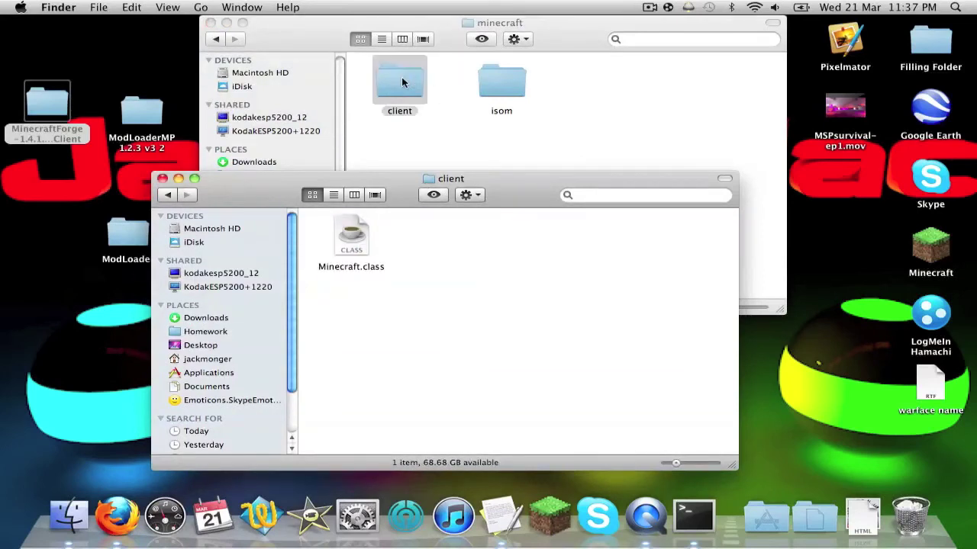
click(402, 83)
double_click(402, 82)
click(495, 387)
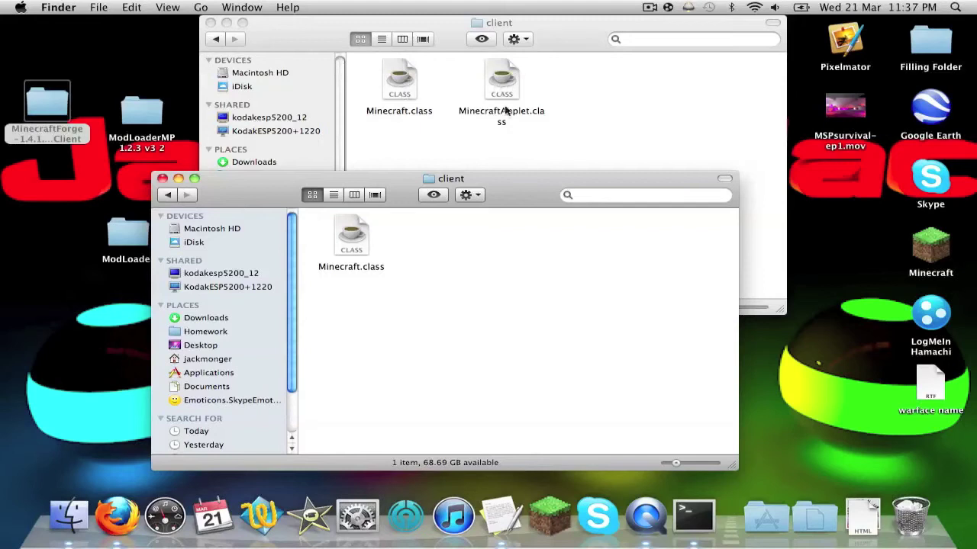
Copy the new Minecraft.class into minecraft.jar's client folder, replacing the older one.
click(336, 258)
key(super+c)
click(409, 115)
key(super+v)
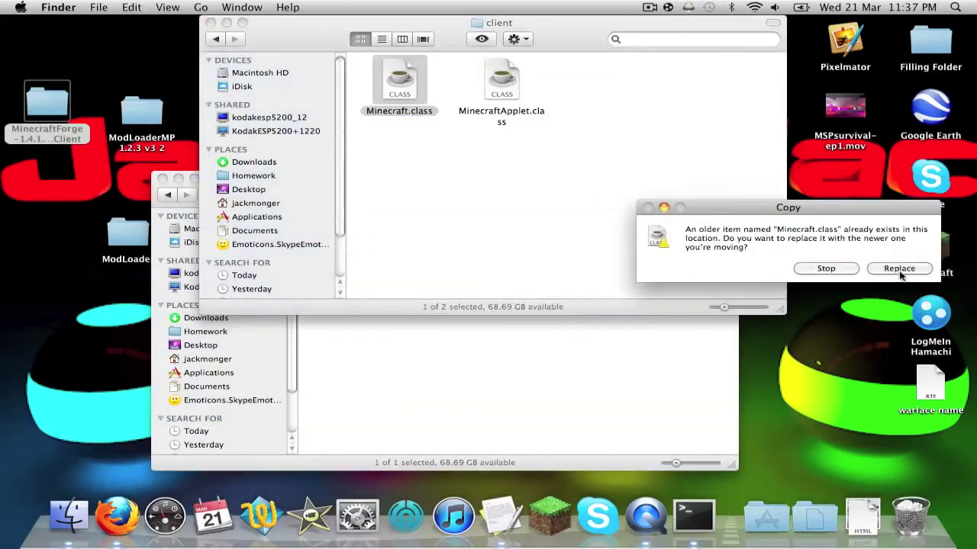
click(901, 275)
Close the mod's folder window.
click(503, 409)
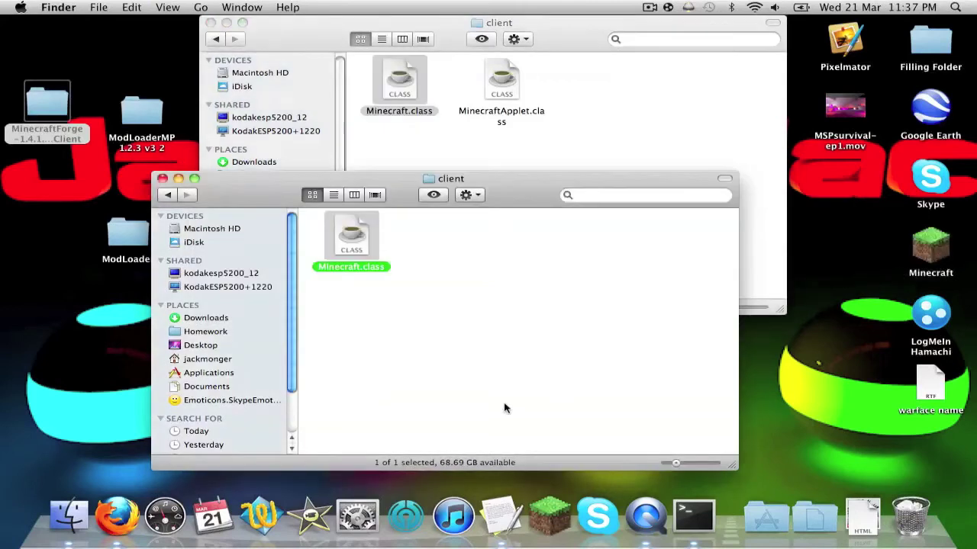
click(168, 196)
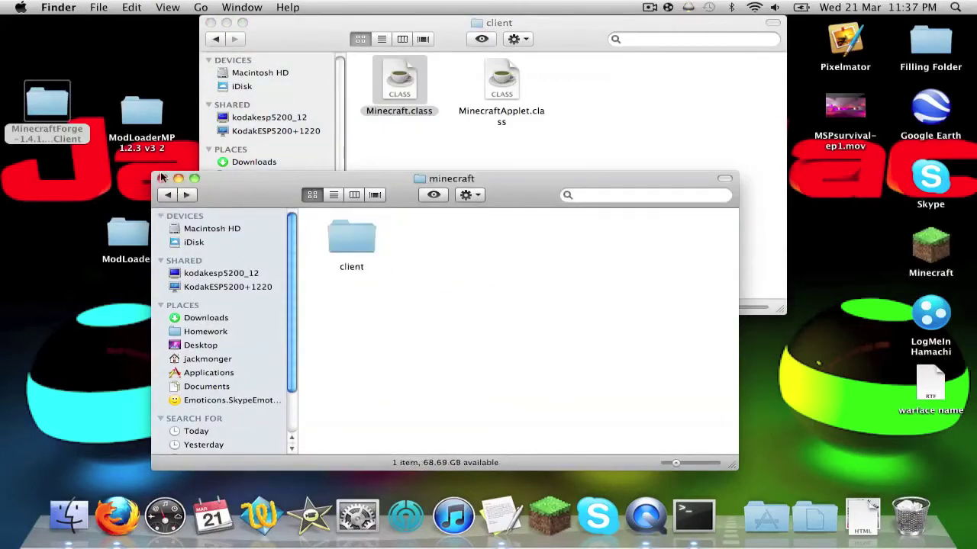
click(160, 178)
Return to the top level of the minecraft.jar folder.
click(216, 42)
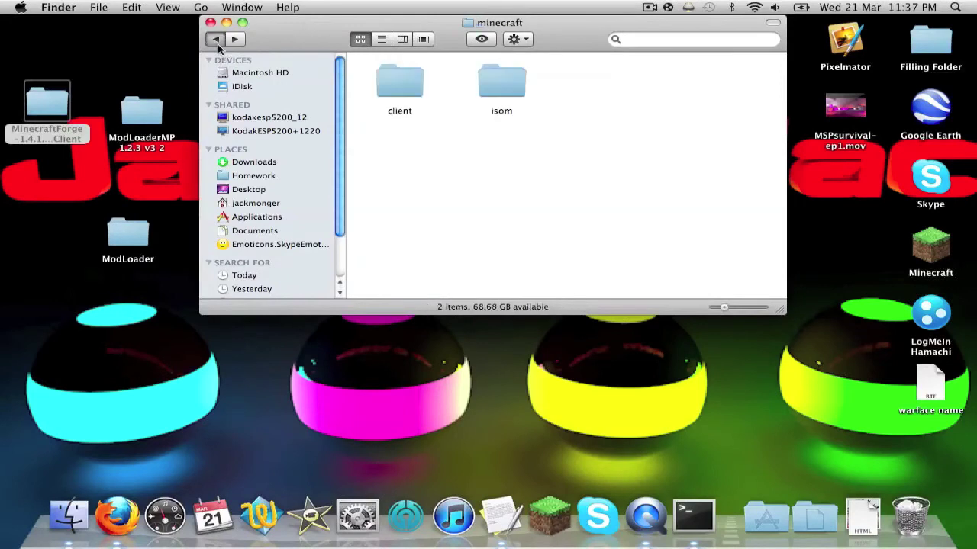
click(216, 40)
click(216, 40)
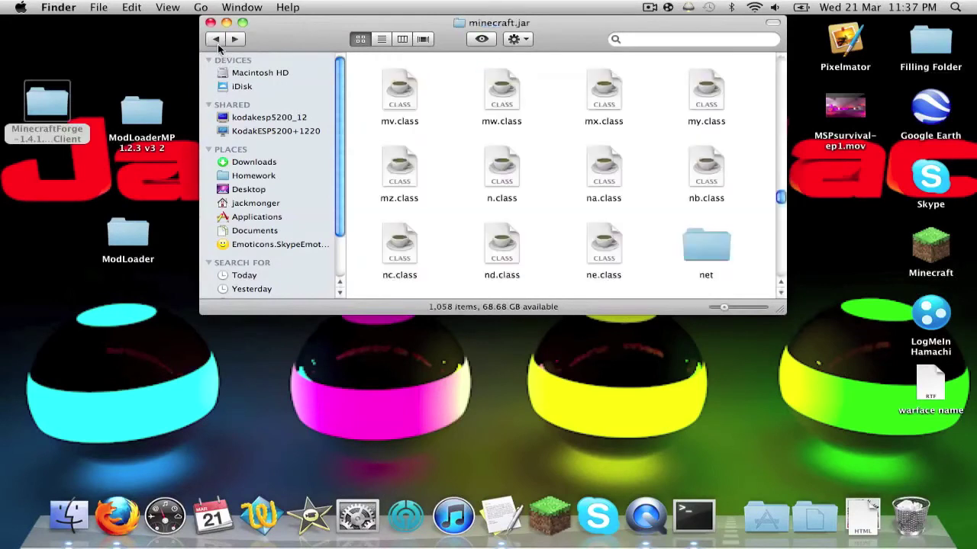
Launch Minecraft, log in to the 1.2.3 title menu, then quit the game.
click(553, 508)
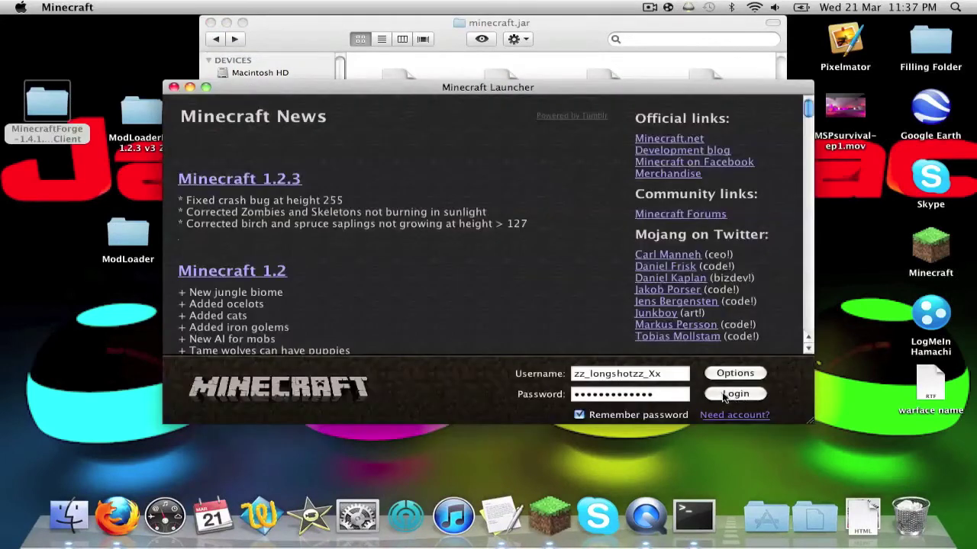
click(728, 393)
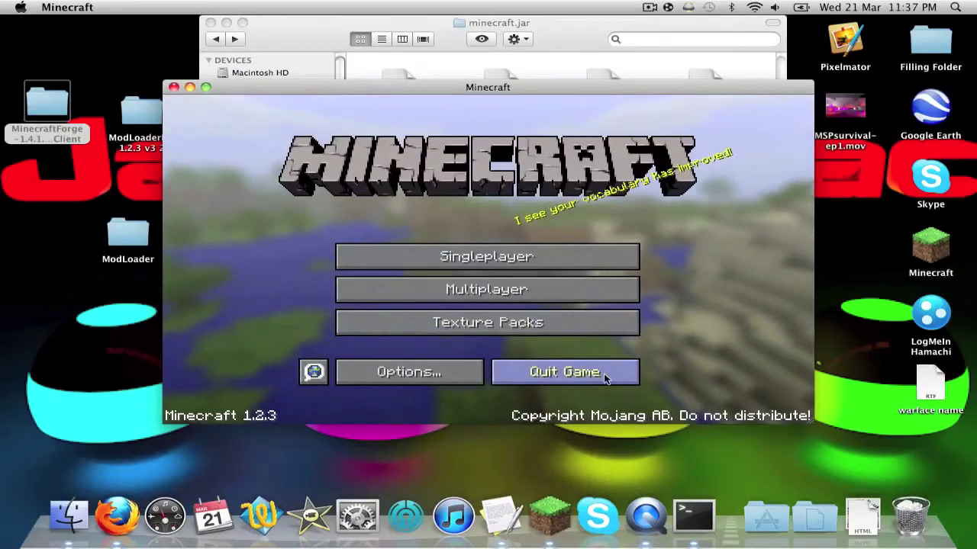
click(604, 373)
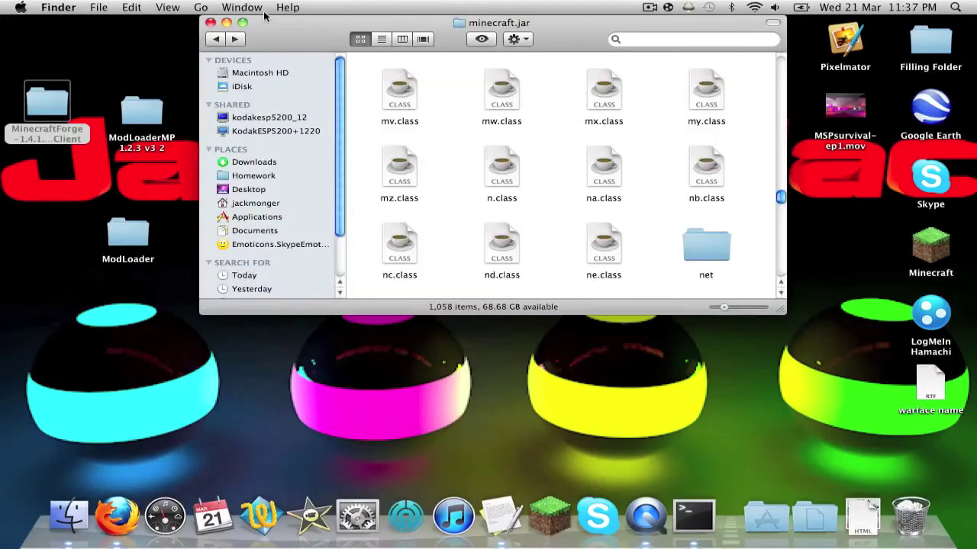
Open SDK's Guns > minecraft > armor.
drag(280, 23, 385, 11)
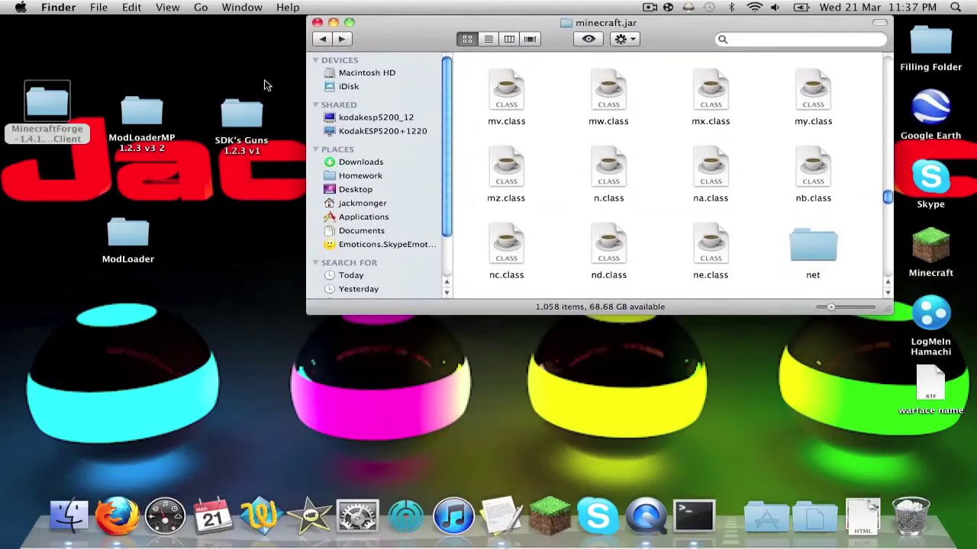
click(254, 110)
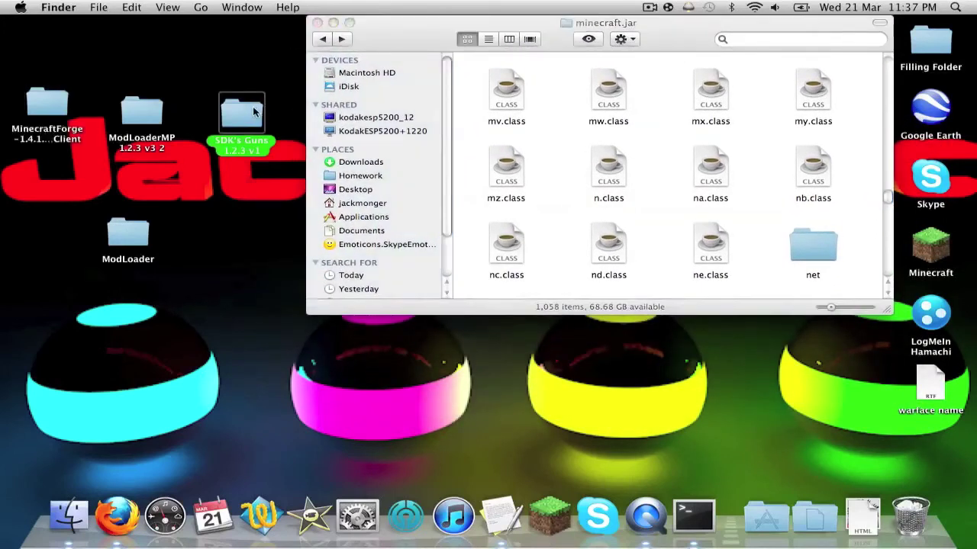
double_click(253, 110)
click(467, 220)
double_click(468, 221)
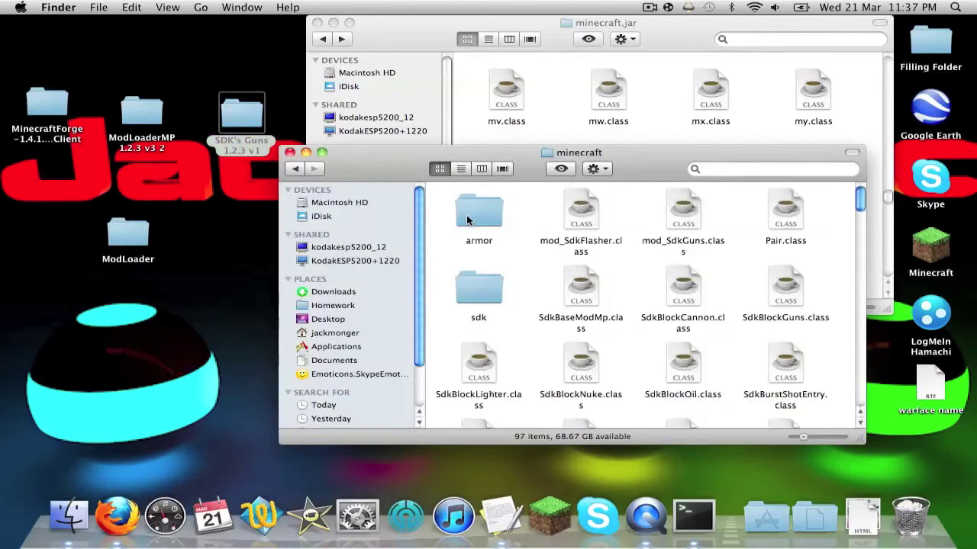
double_click(478, 218)
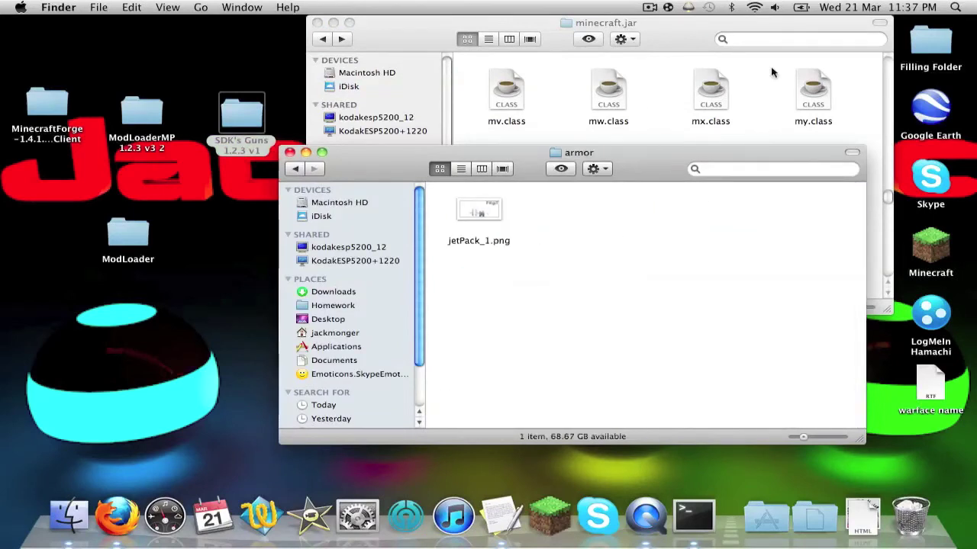
Copy jetPack_1.png into minecraft.jar's armor folder.
click(857, 94)
text(armor)
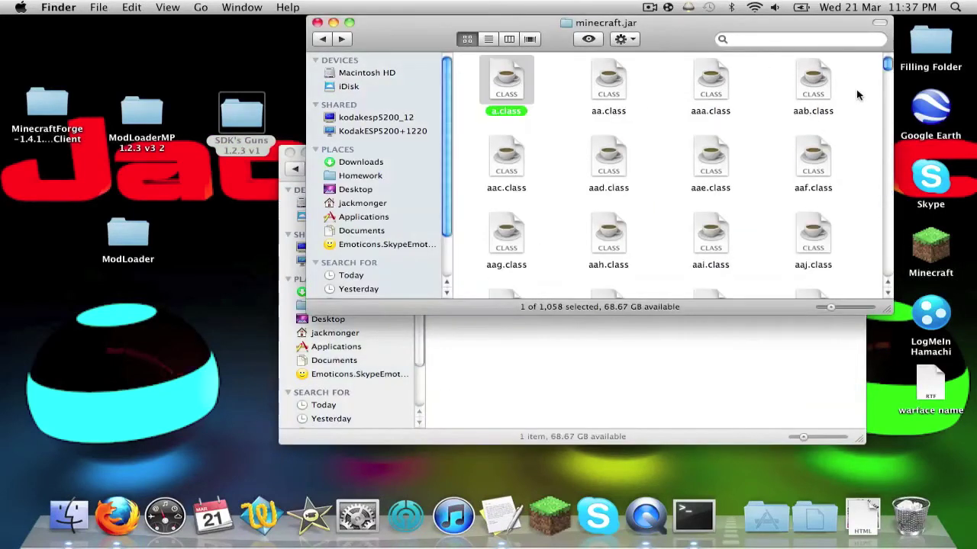
double_click(618, 244)
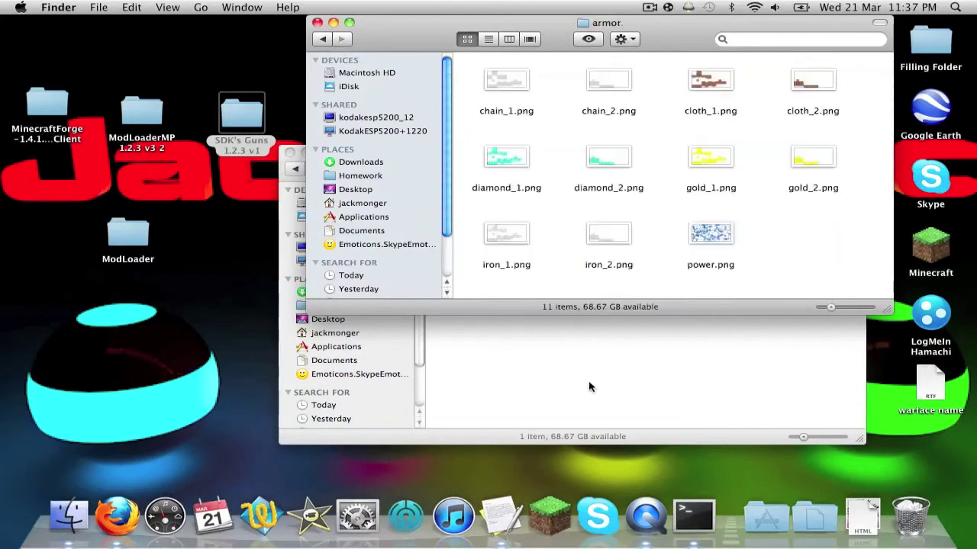
click(588, 387)
key(super+a)
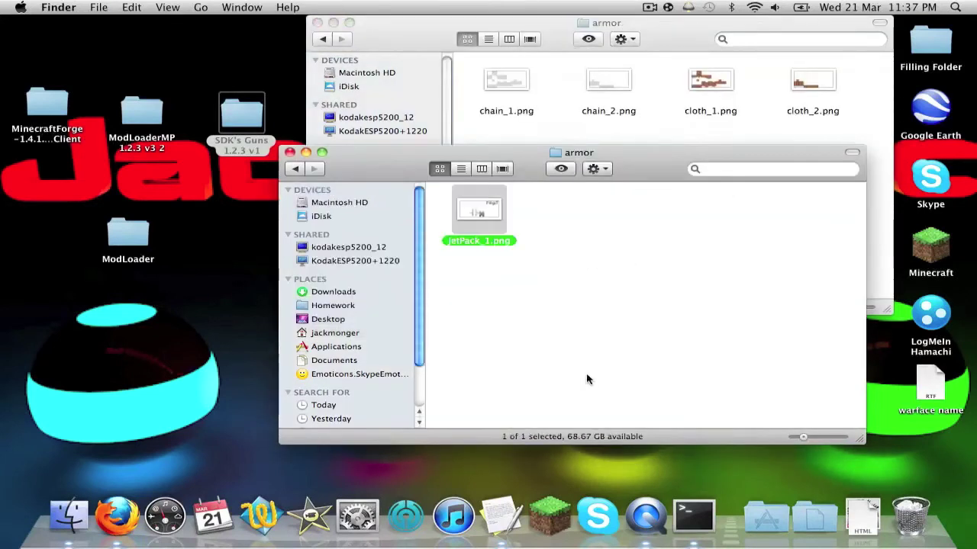
click(703, 134)
key(super+v)
Copy the other 96 SDK's Guns items, excluding armor, into minecraft.jar and return to bin.
click(324, 40)
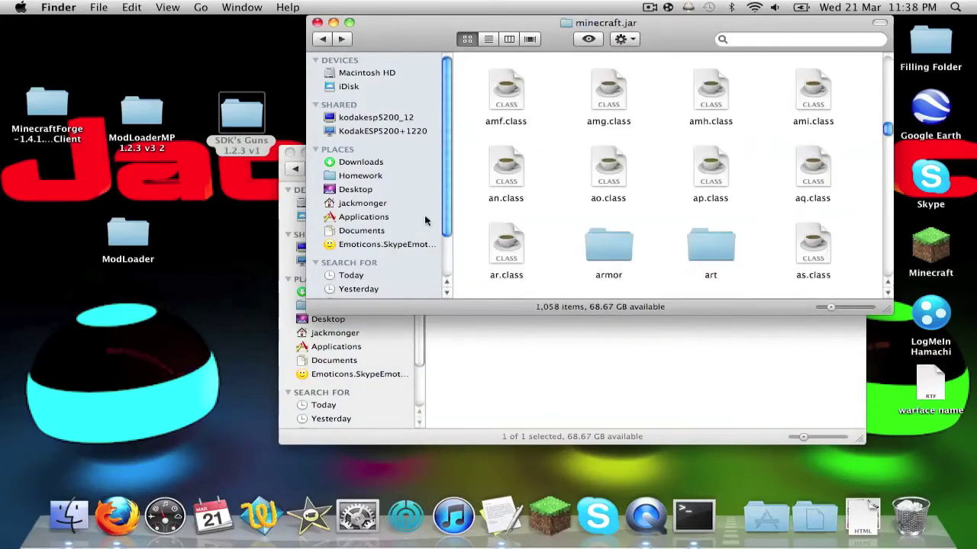
click(537, 358)
click(295, 168)
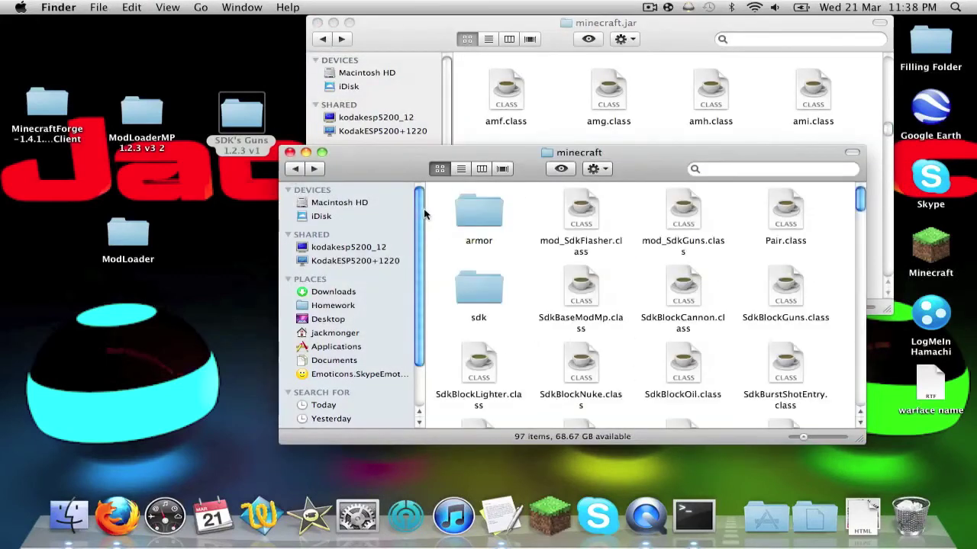
key(super+a)
super+click(468, 217)
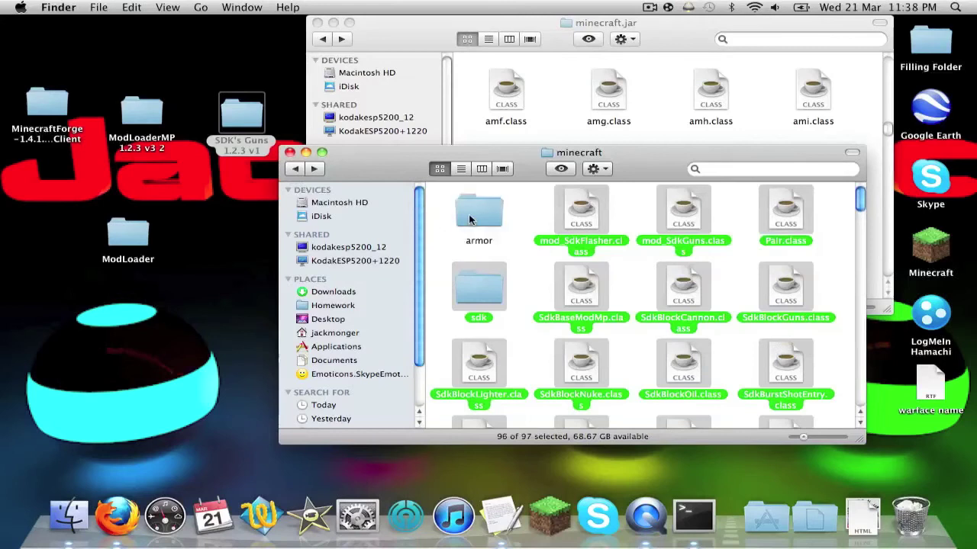
drag(860, 204, 865, 357)
scroll(865, 357, up, 10)
click(739, 139)
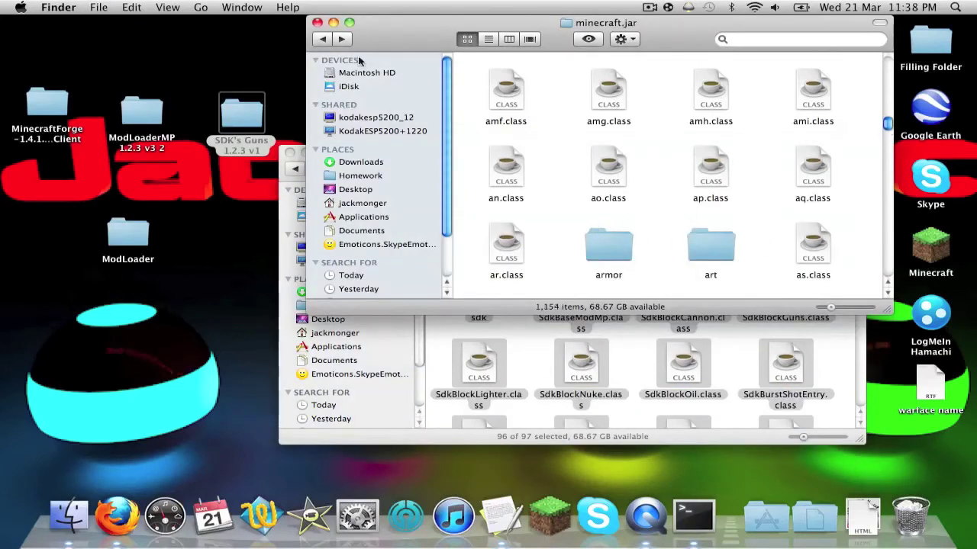
click(324, 40)
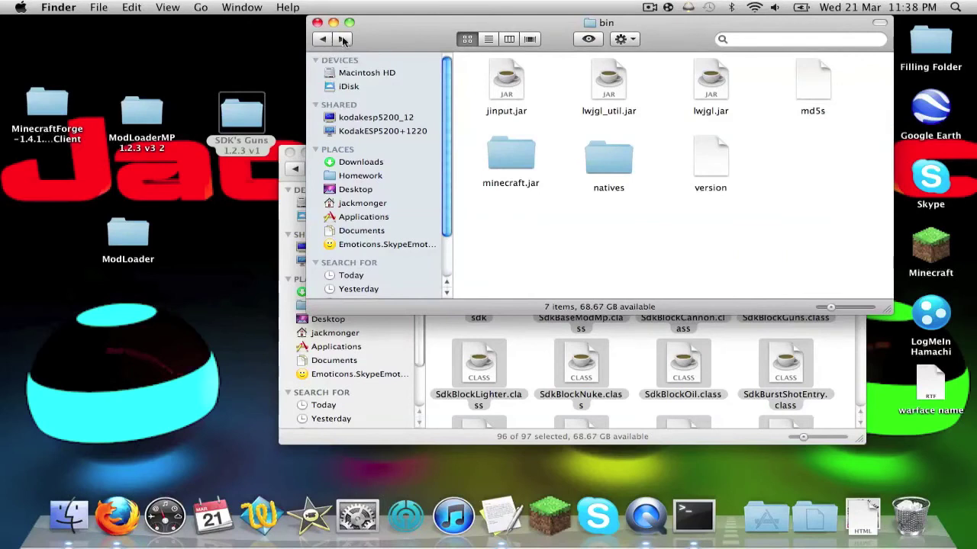
Paste mod_SdkGuns.properties into Minecraft's bin folder, bringing it to 8 items.
click(294, 174)
click(296, 169)
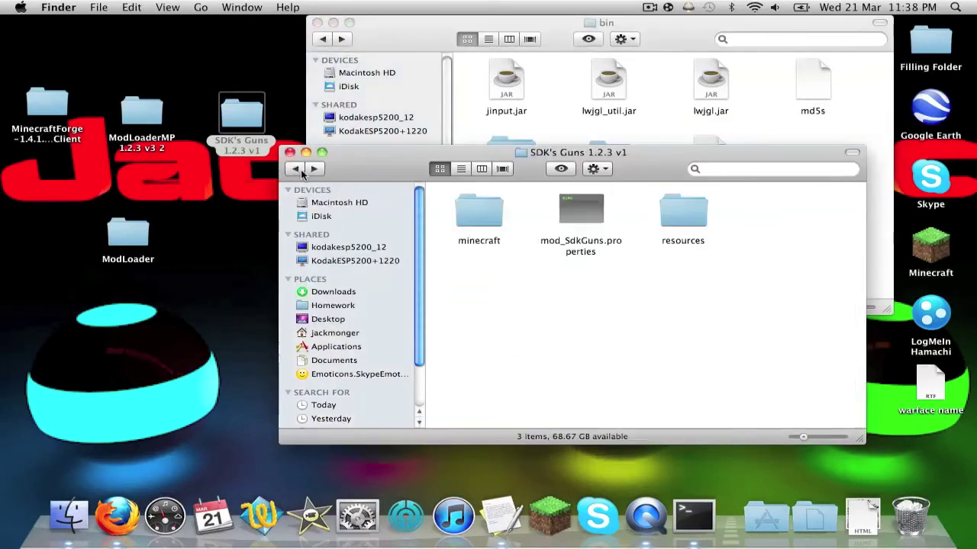
click(584, 218)
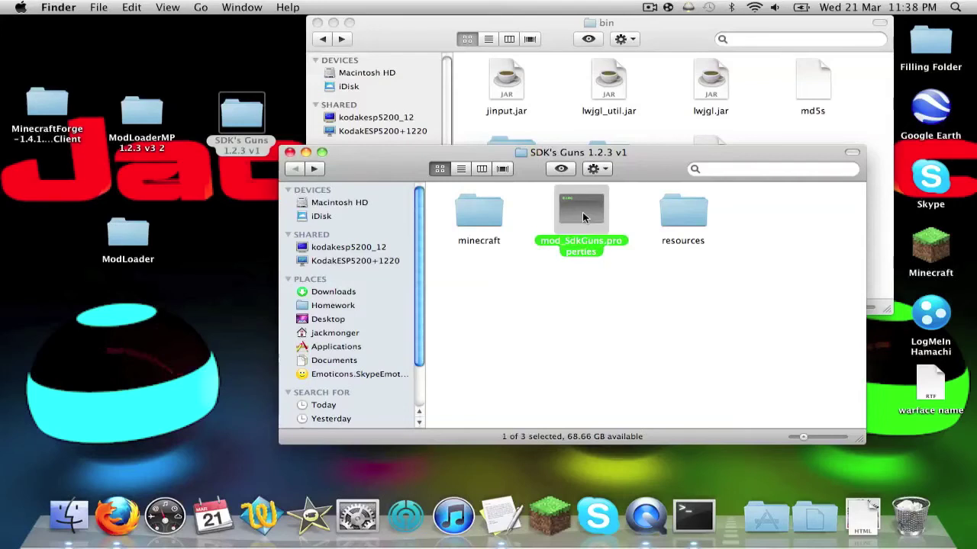
click(775, 135)
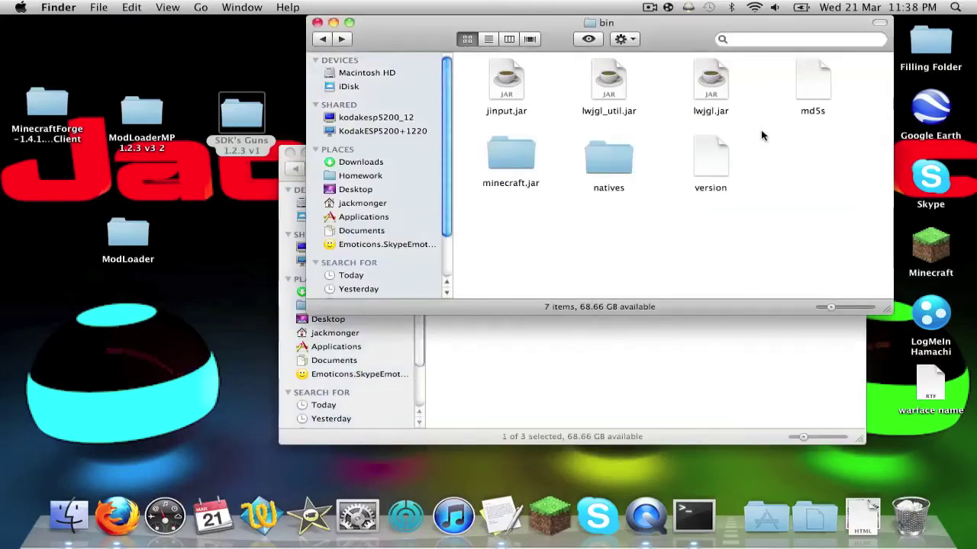
key(super+v)
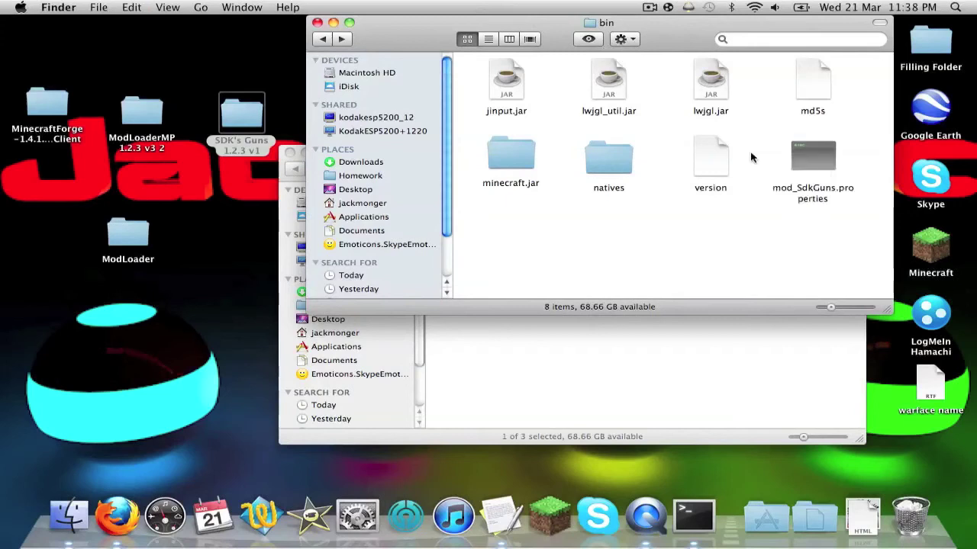
click(535, 367)
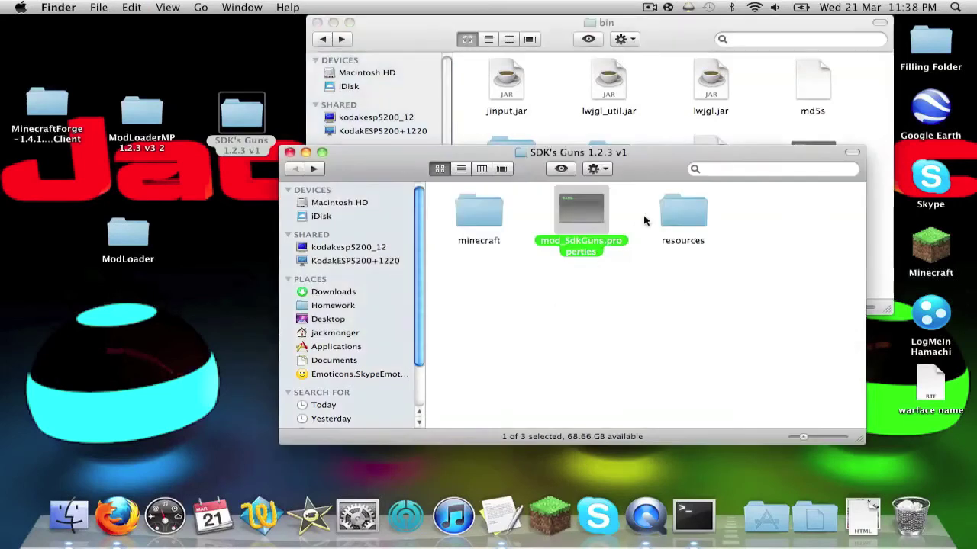
Open the mod's resources folder and navigate the bin window to minecraft > resources.
double_click(676, 213)
click(323, 39)
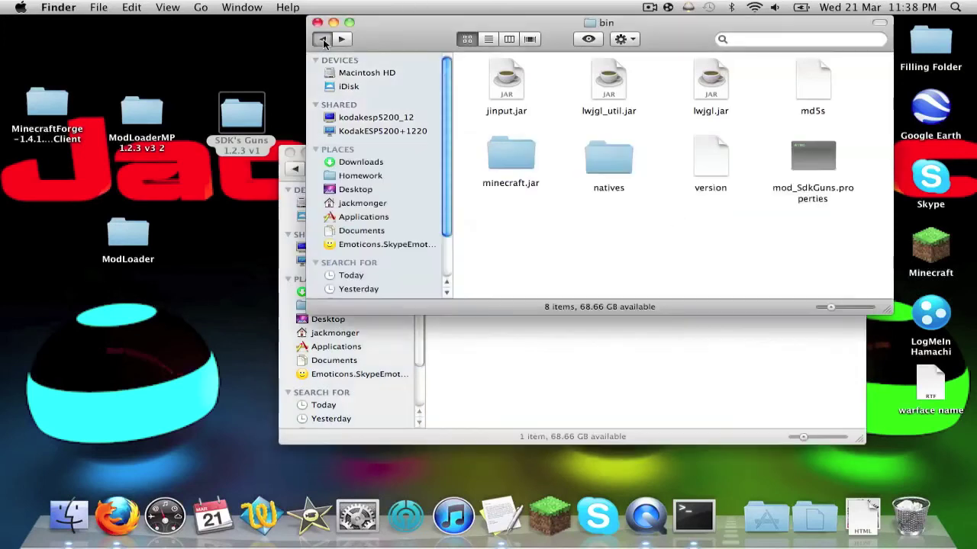
click(324, 39)
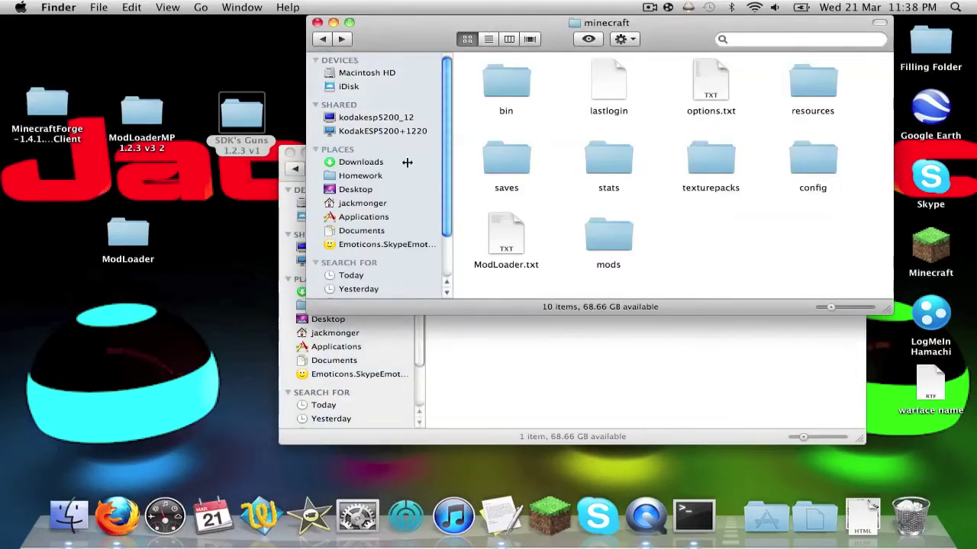
click(330, 40)
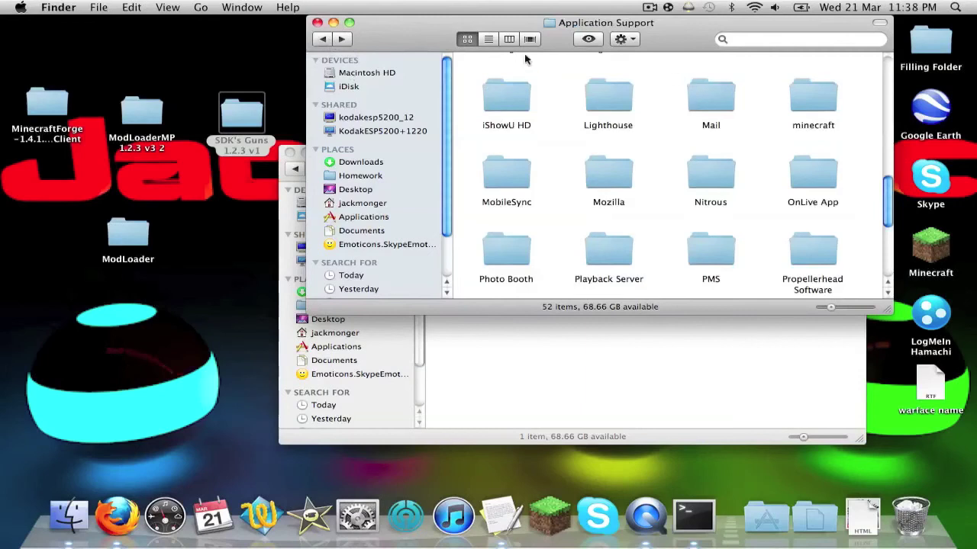
double_click(800, 122)
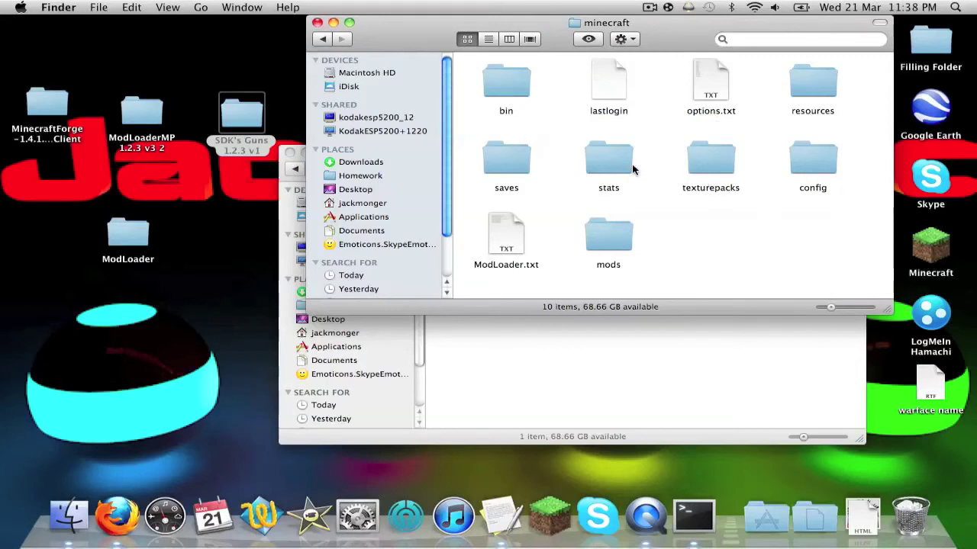
double_click(809, 81)
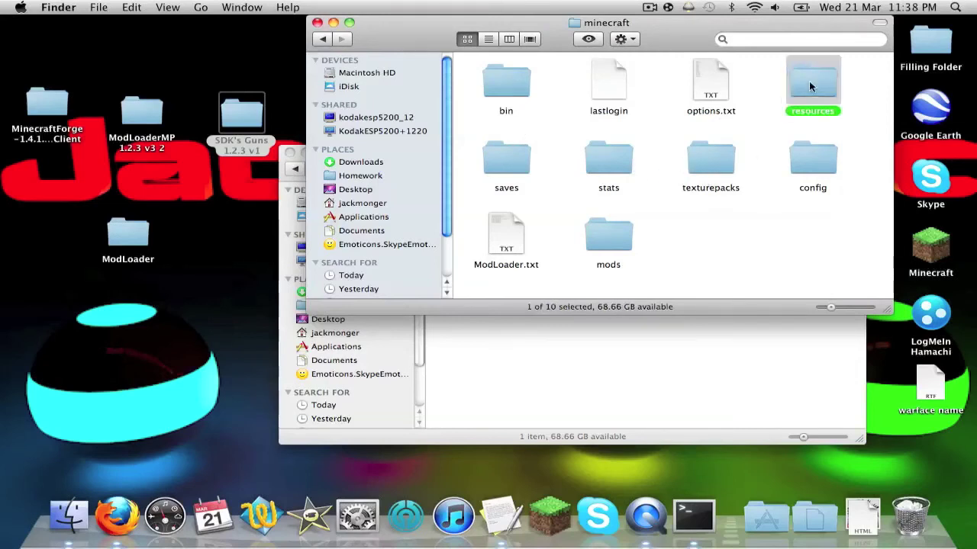
Copy the sdk folder into Minecraft's resources beside newsound, then close both windows.
click(591, 364)
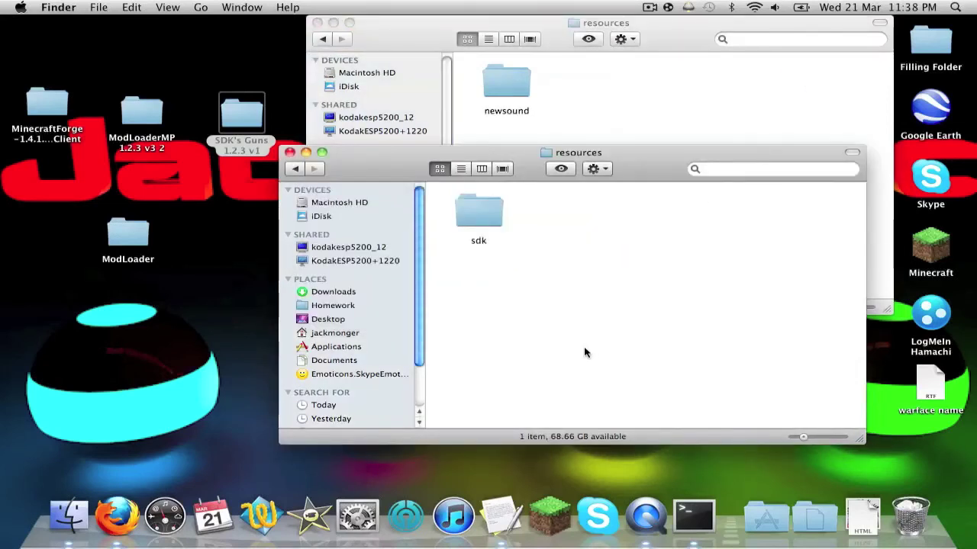
key(super+a)
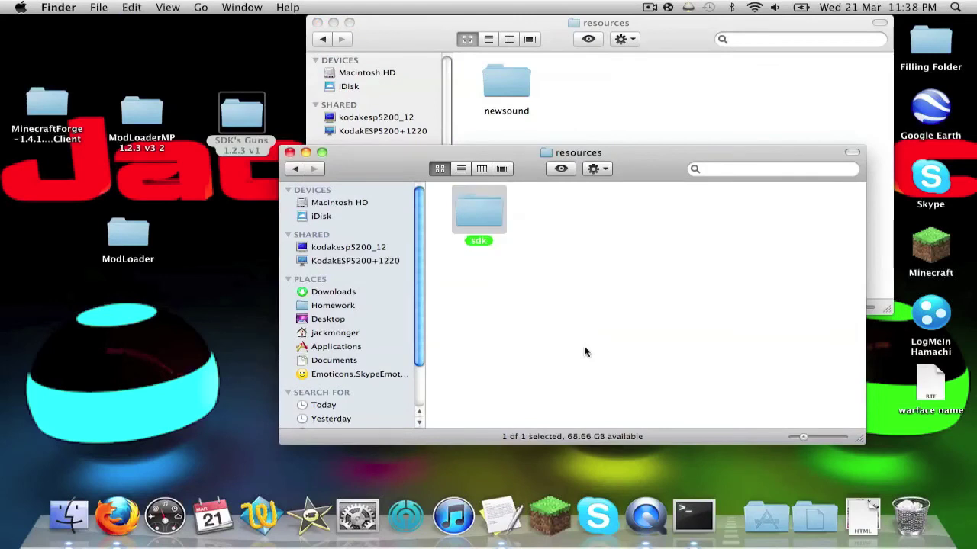
click(595, 96)
key(super+v)
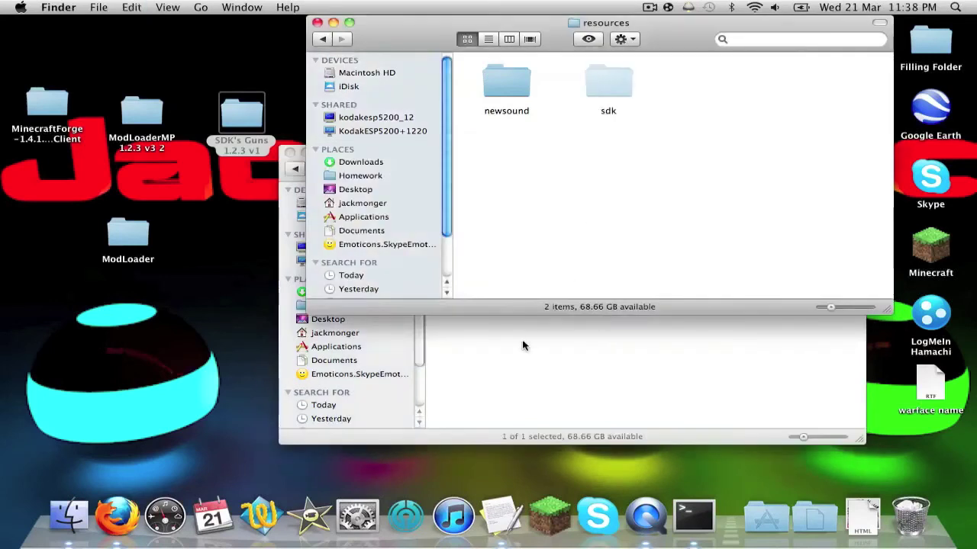
click(493, 384)
click(291, 152)
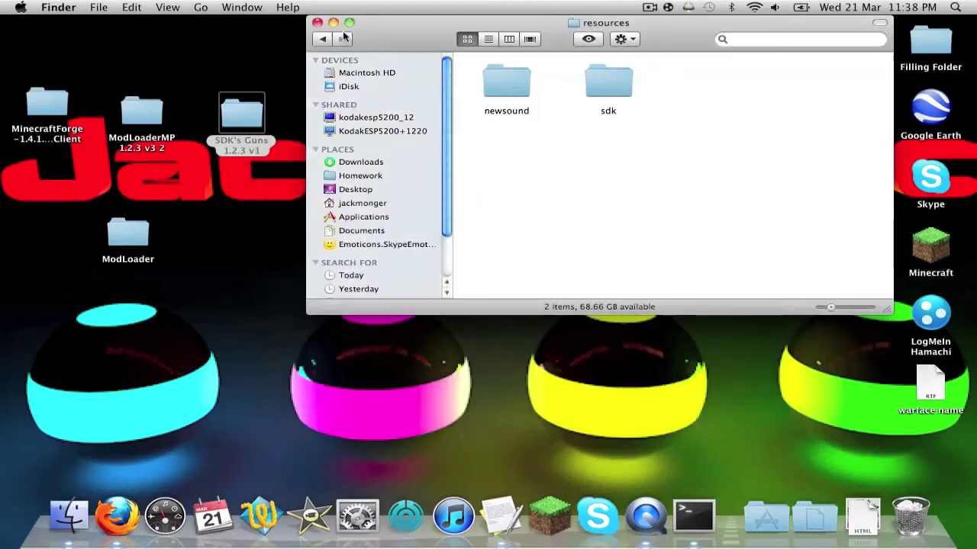
Launch Minecraft from the Dock, log in, and enlarge the game window to full size.
click(317, 23)
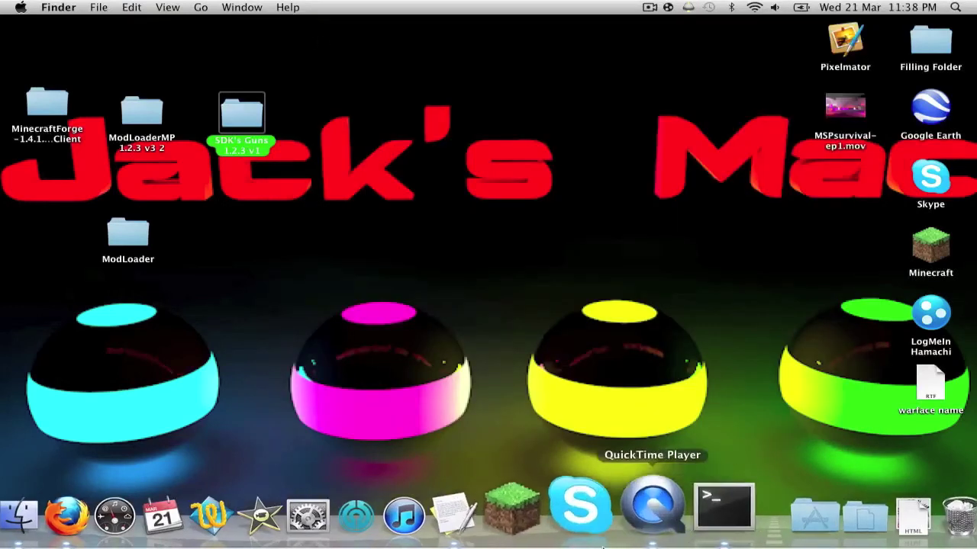
click(553, 527)
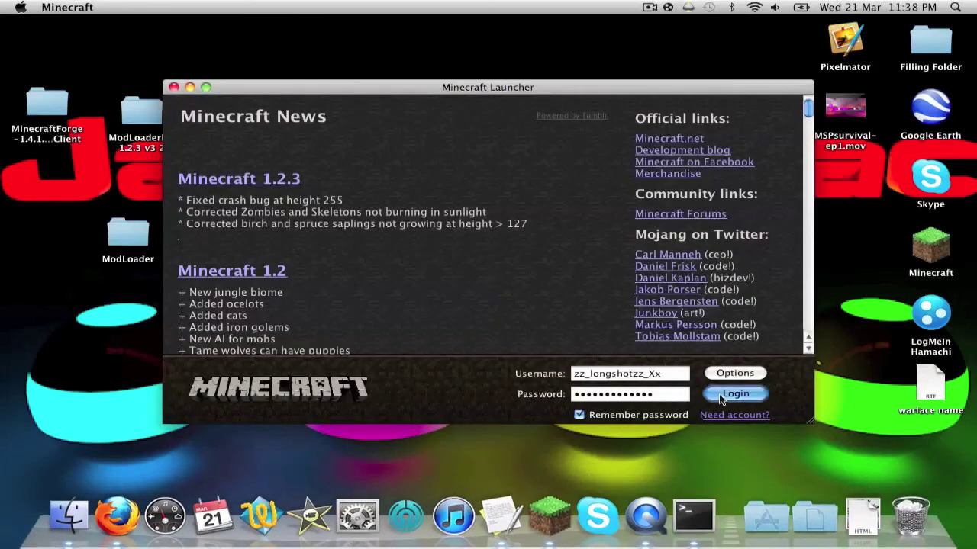
click(718, 393)
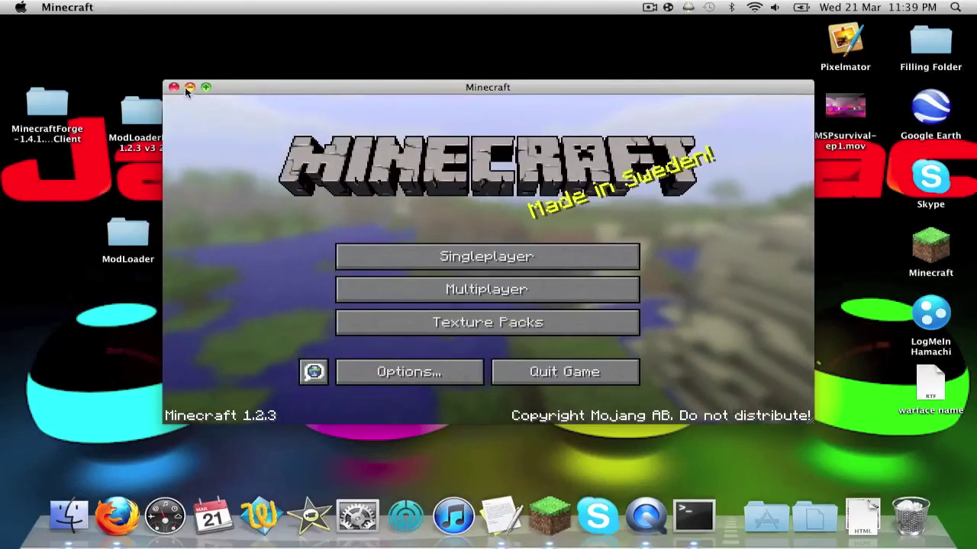
click(204, 87)
Create a singleplayer world named New World in Creative mode with Superflat world type.
click(485, 223)
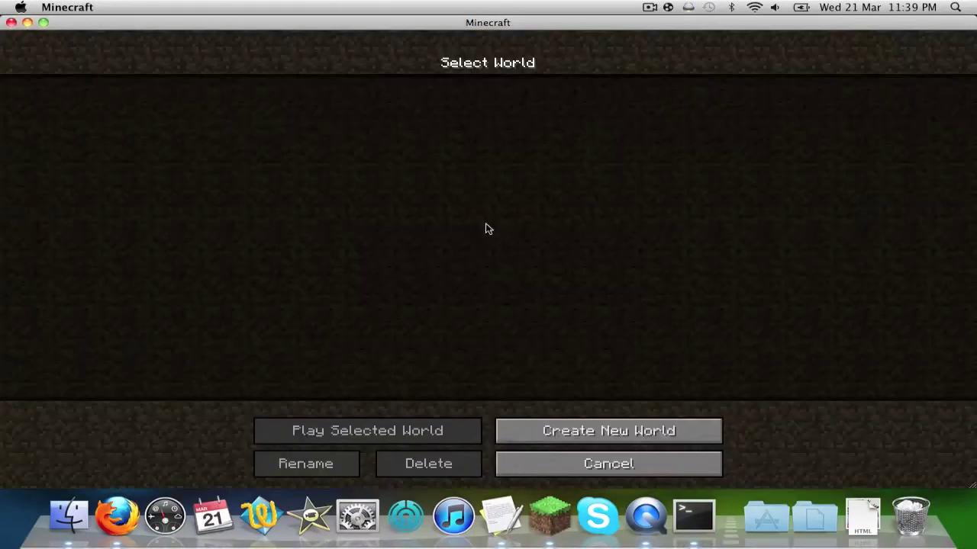
click(621, 421)
click(512, 186)
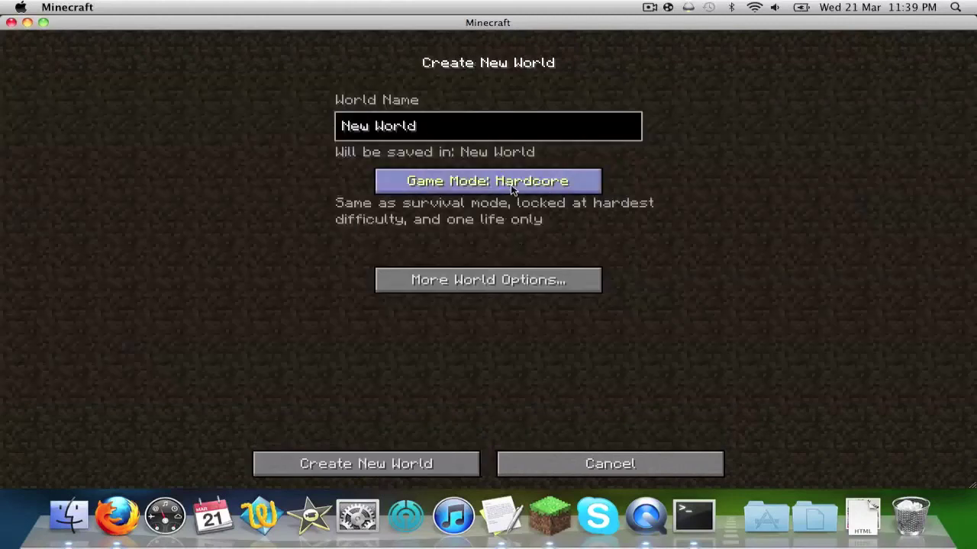
click(512, 187)
click(514, 279)
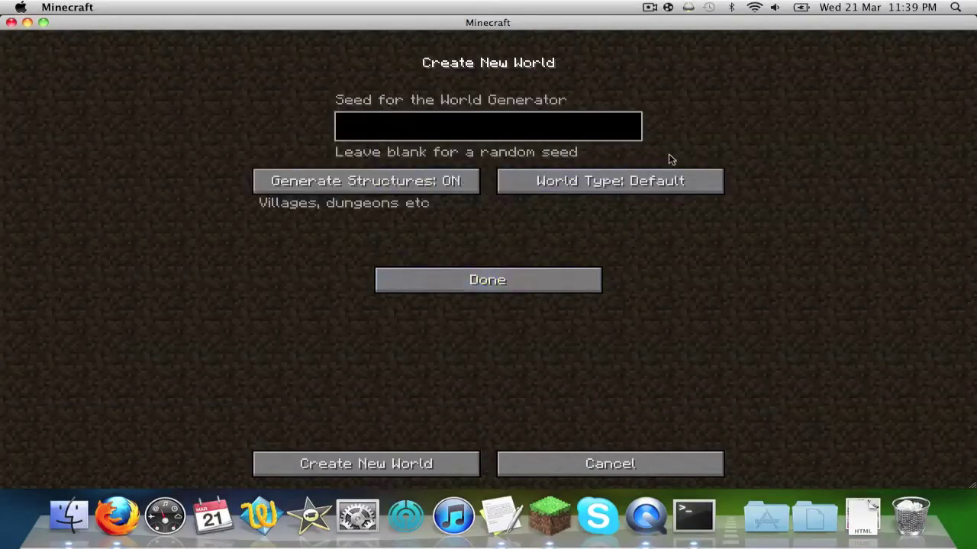
click(669, 181)
click(336, 463)
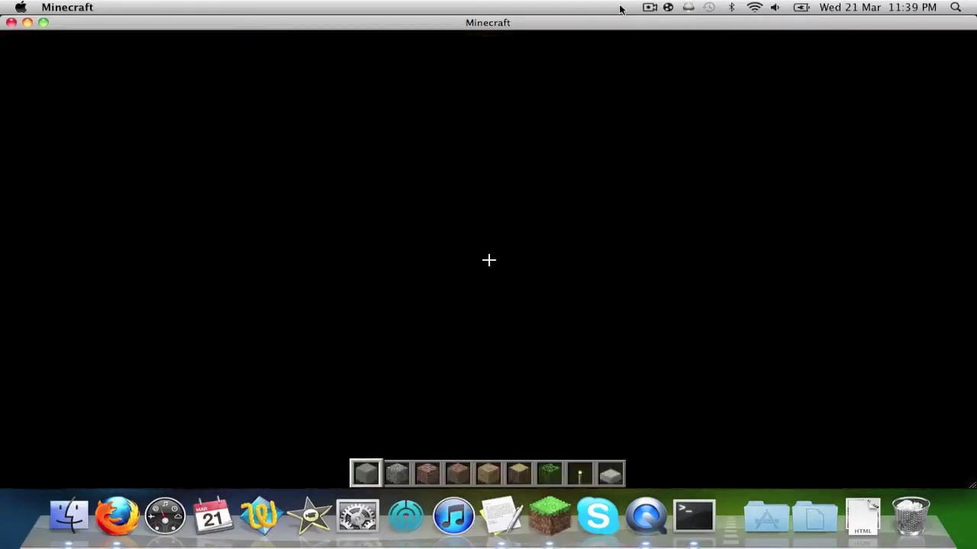
Replace the stone block in the first hotbar slot with the SDK's Guns Flamethrower.
key(e)
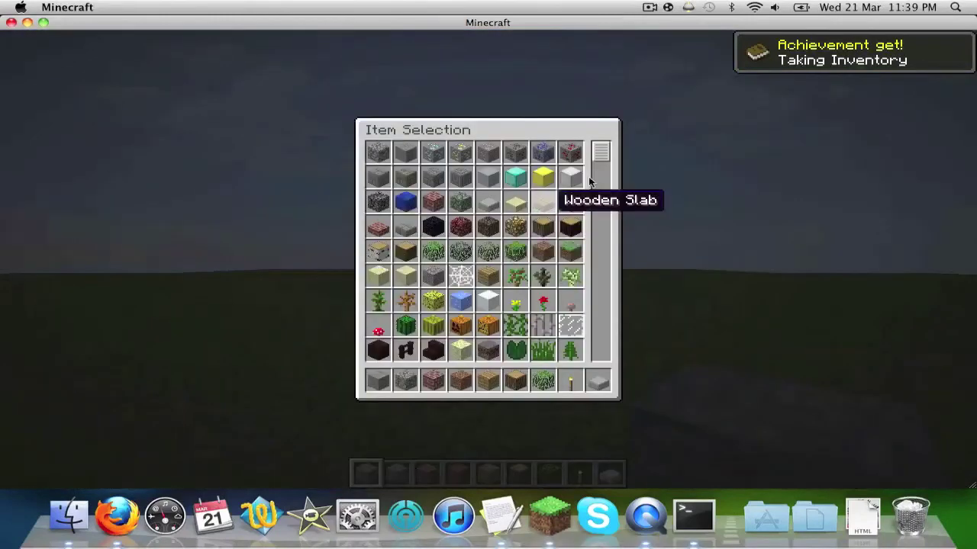
drag(599, 155, 600, 339)
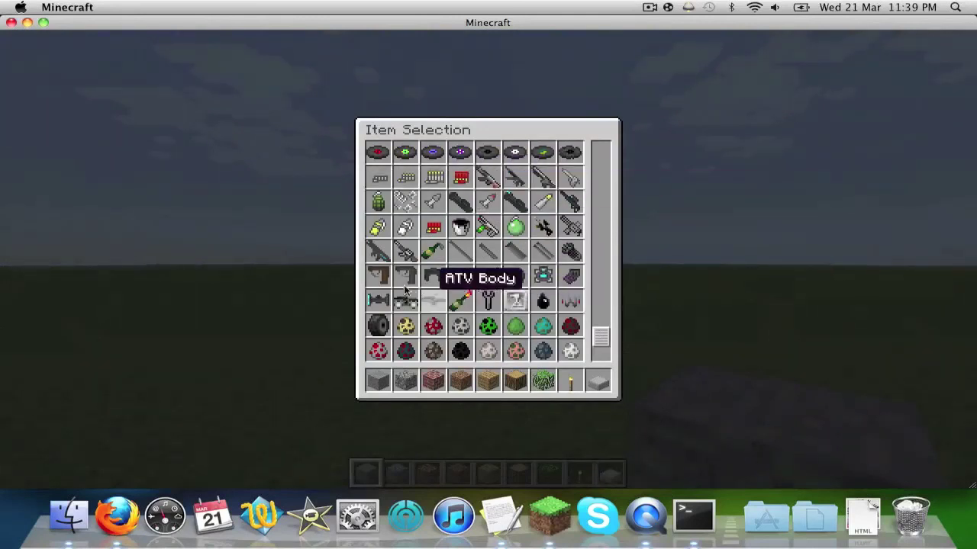
click(375, 380)
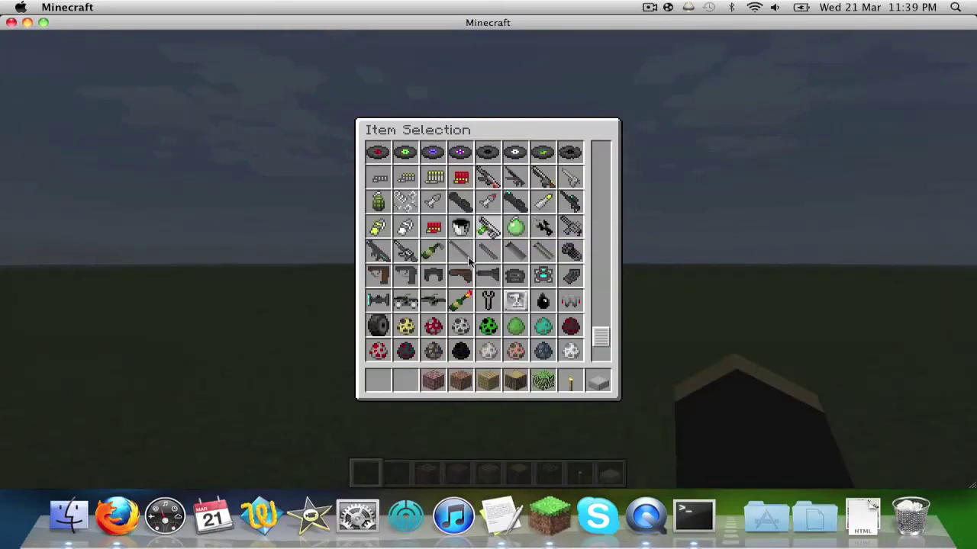
click(377, 380)
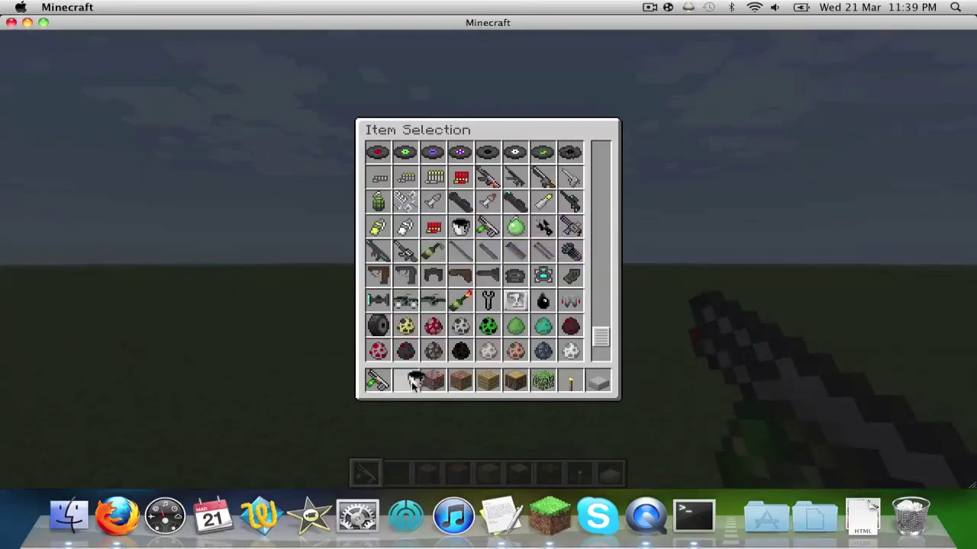
key(e)
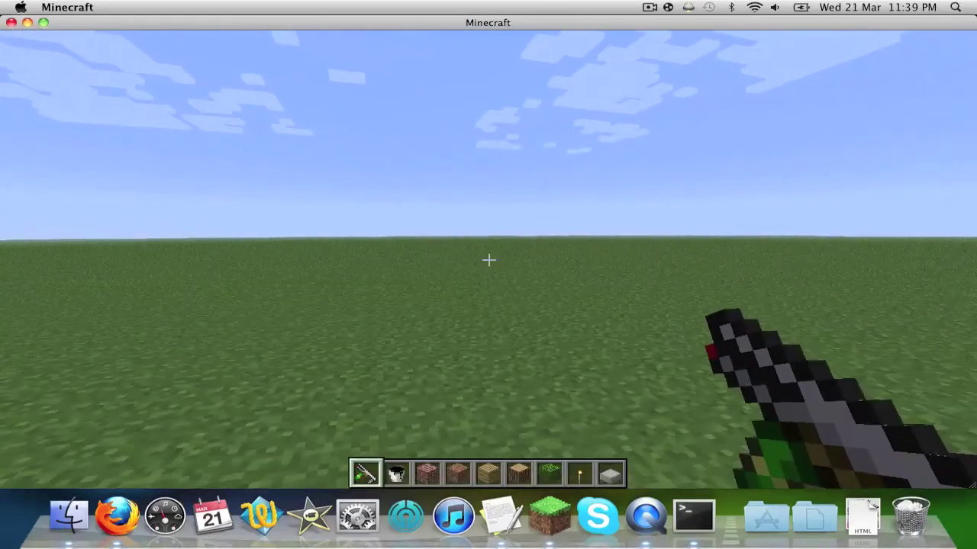
Fire the Flamethrower to set the grass ahead ablaze, then pause the game.
right_click(488, 260)
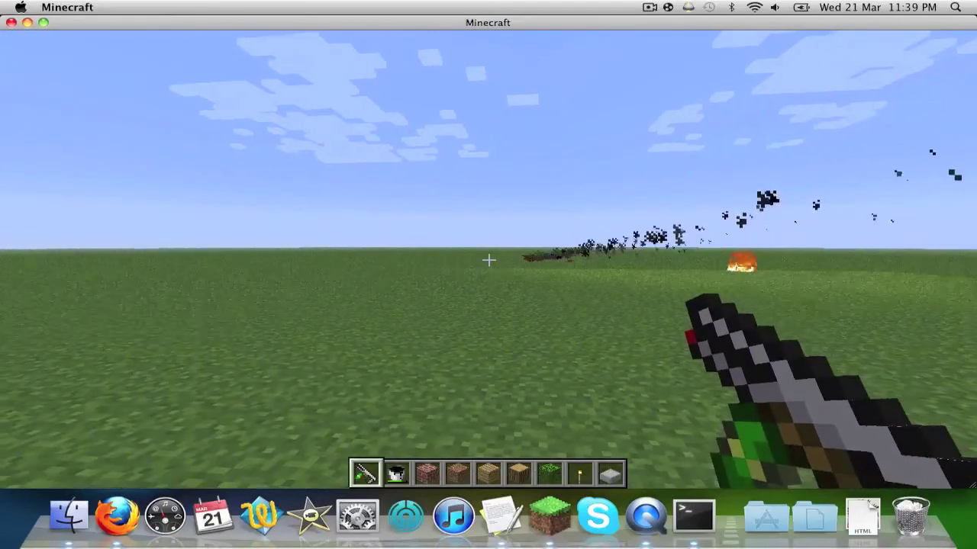
key(w)
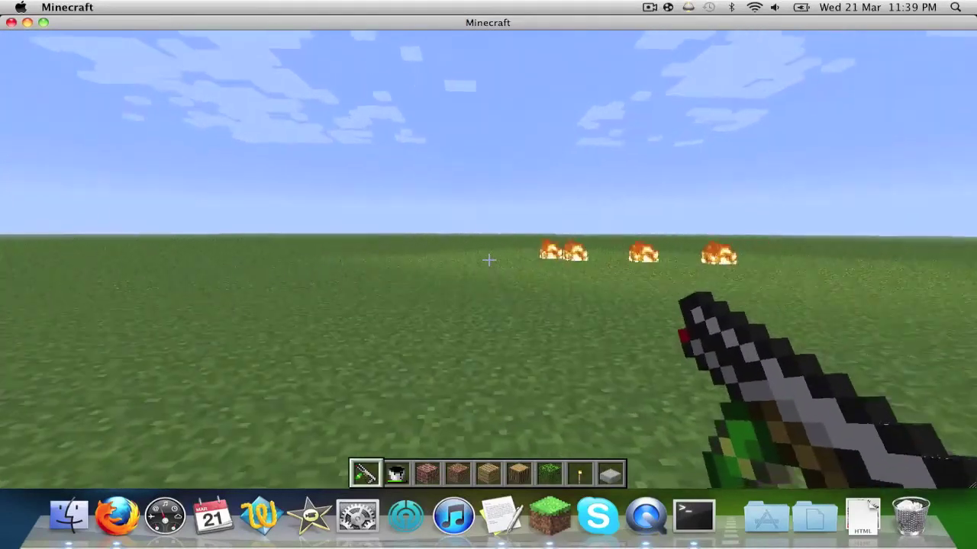
key(Escape)
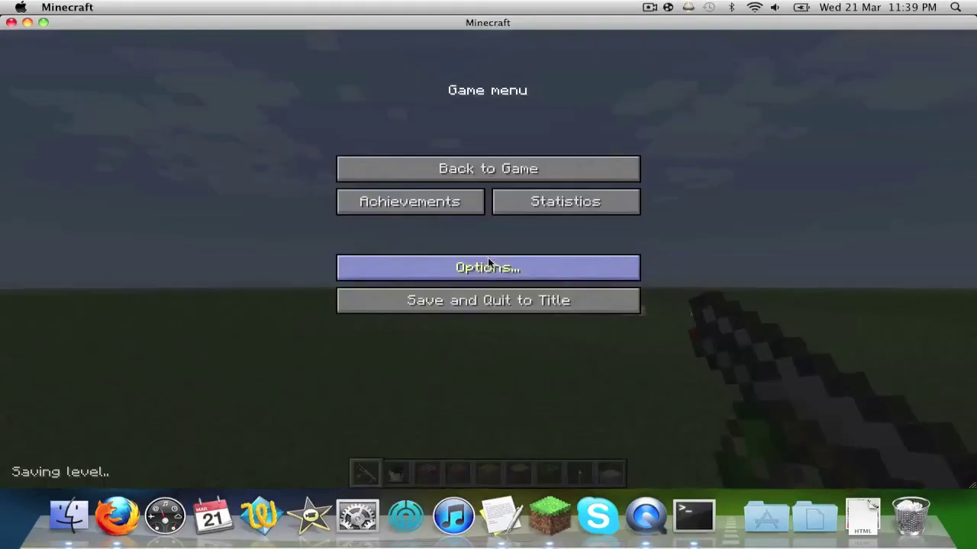